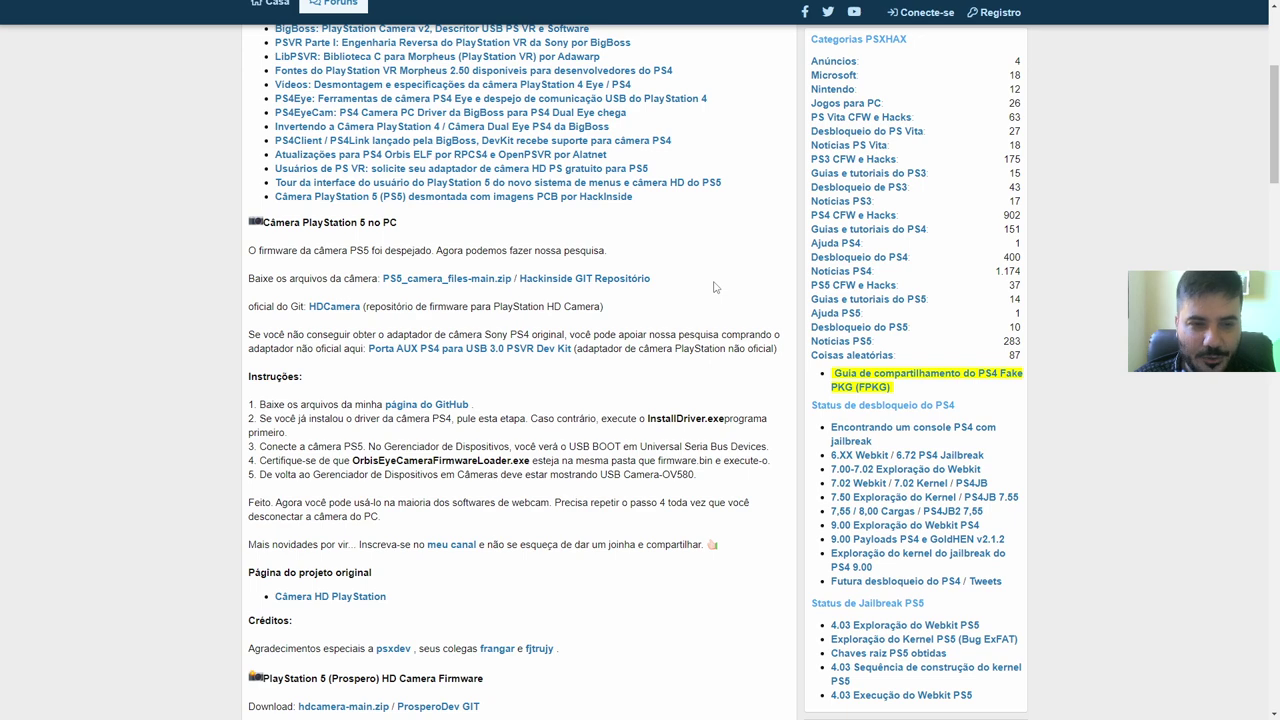
Review the PS5 camera on PC setup instructions on the forum page
{"action": "scroll", "coordinate": [209, 251], "scroll_direction": "down", "scroll_amount": 1}
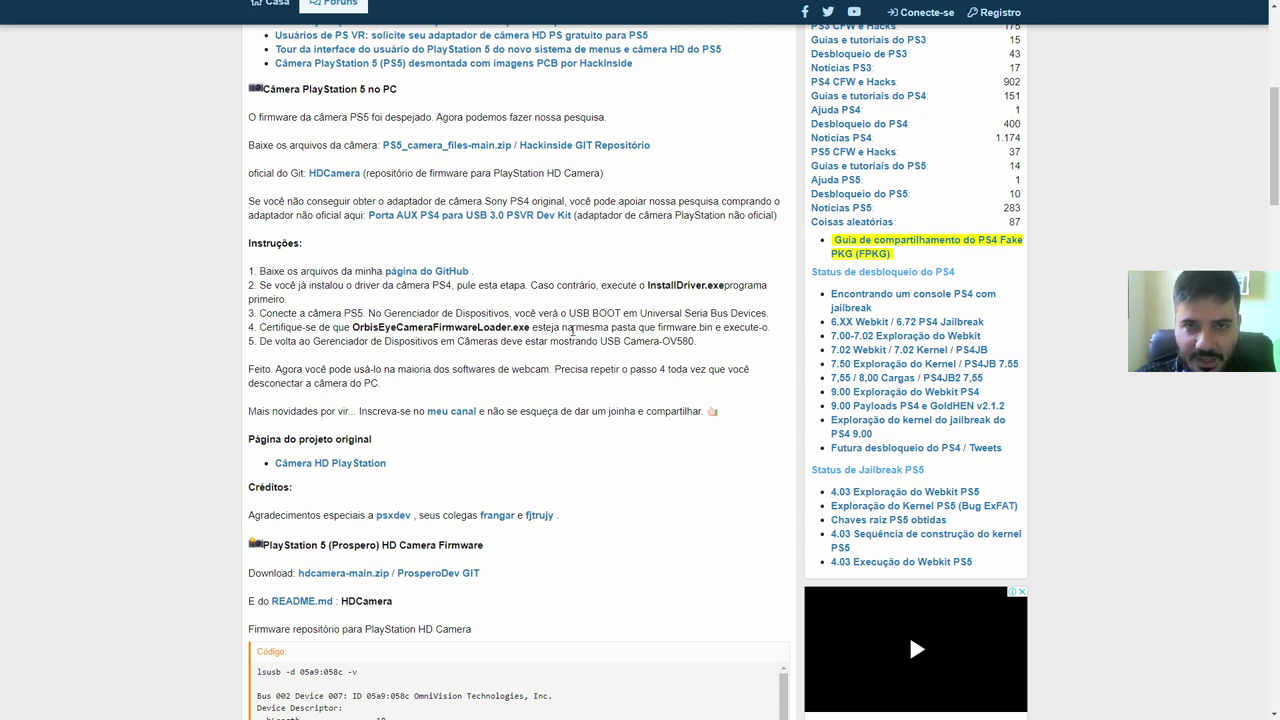
{"action": "scroll", "coordinate": [540, 310], "scroll_direction": "up", "scroll_amount": 2}
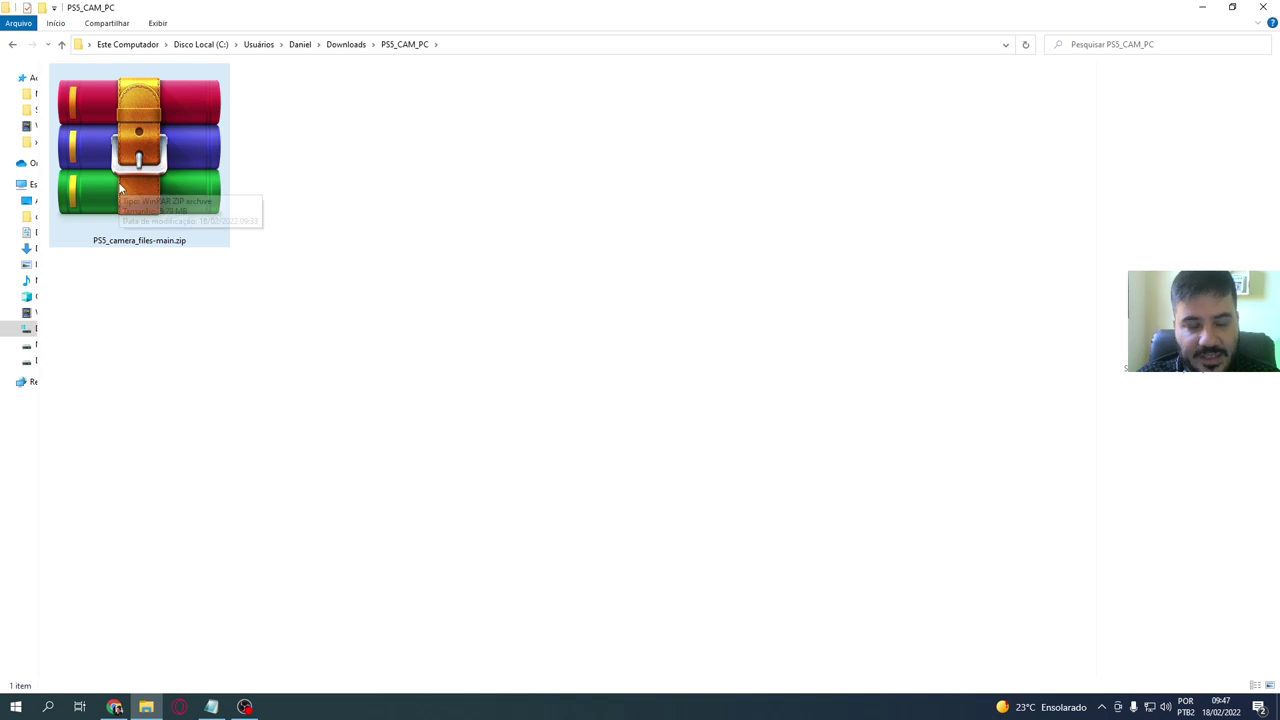
In File Explorer, extract PS5_camera_files-main.zip within PS5_CAM_PC, open the extracted folder and enlarge its file icons
{"action": "left_click", "coordinate": [109, 108]}
{"action": "right_click", "coordinate": [109, 108]}
{"action": "left_click", "coordinate": [213, 180]}
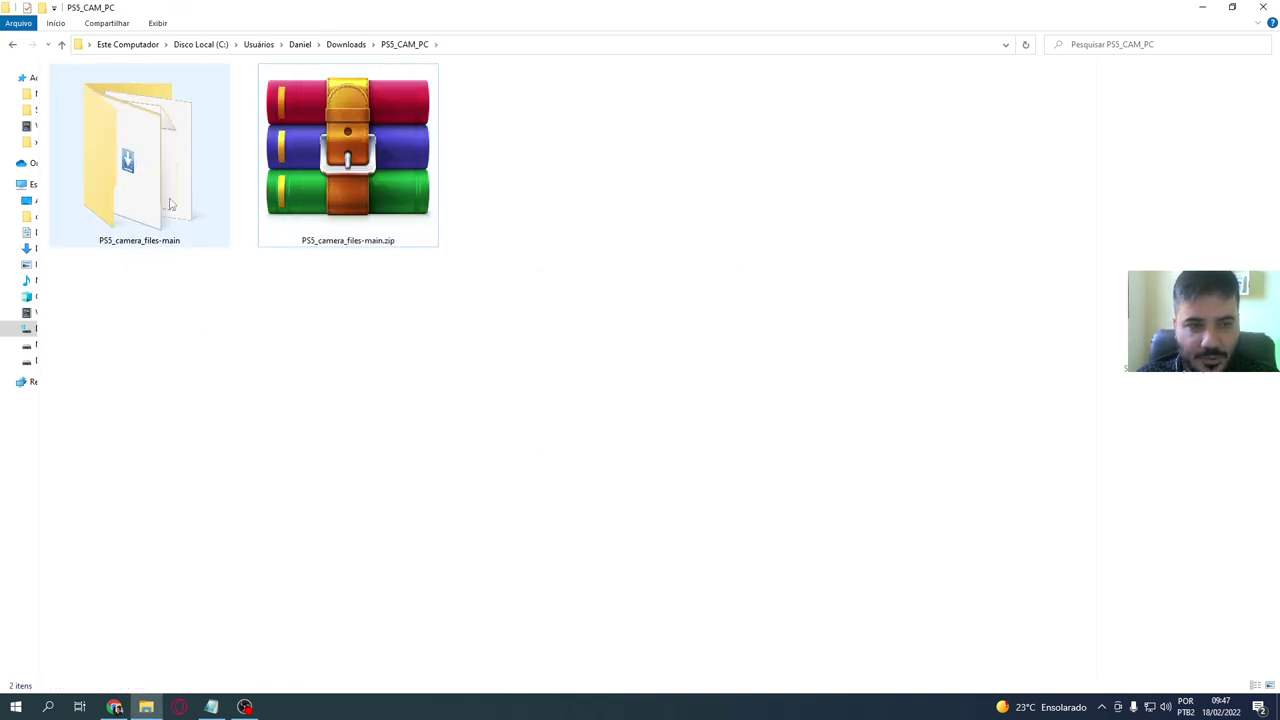
{"action": "double_click", "coordinate": [177, 165]}
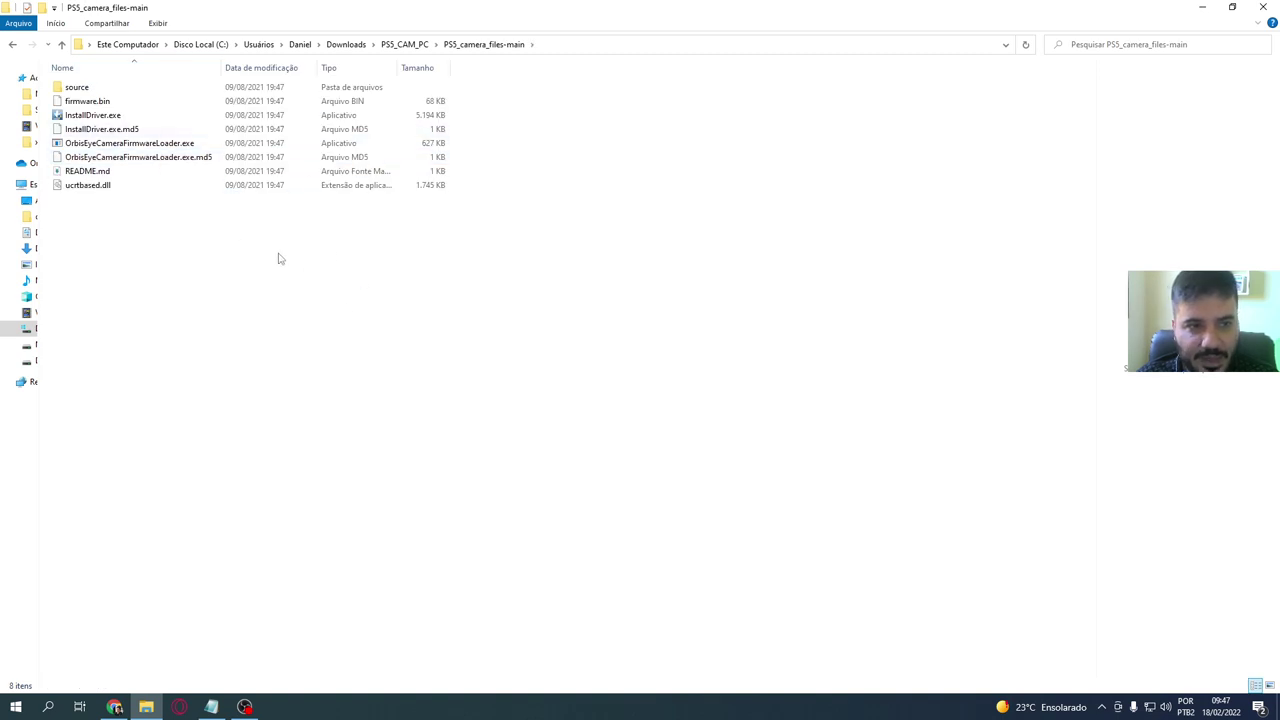
{"action": "scroll", "coordinate": [277, 271], "scroll_direction": "up", "scroll_amount": 4, "text": "ctrl"}
{"action": "left_click_drag", "start_coordinate": [700, 350], "coordinate": [586, 386]}
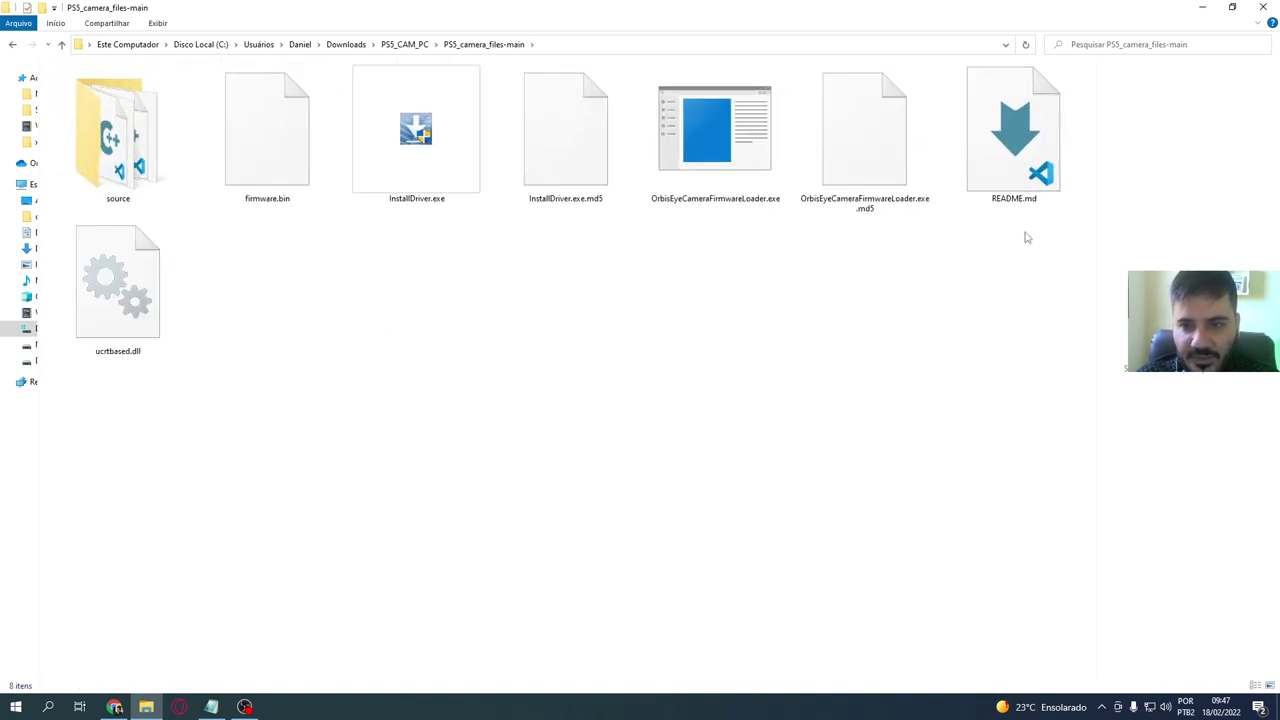
Open README.md with Bloco de notas without making it the default application
{"action": "right_click", "coordinate": [1000, 141]}
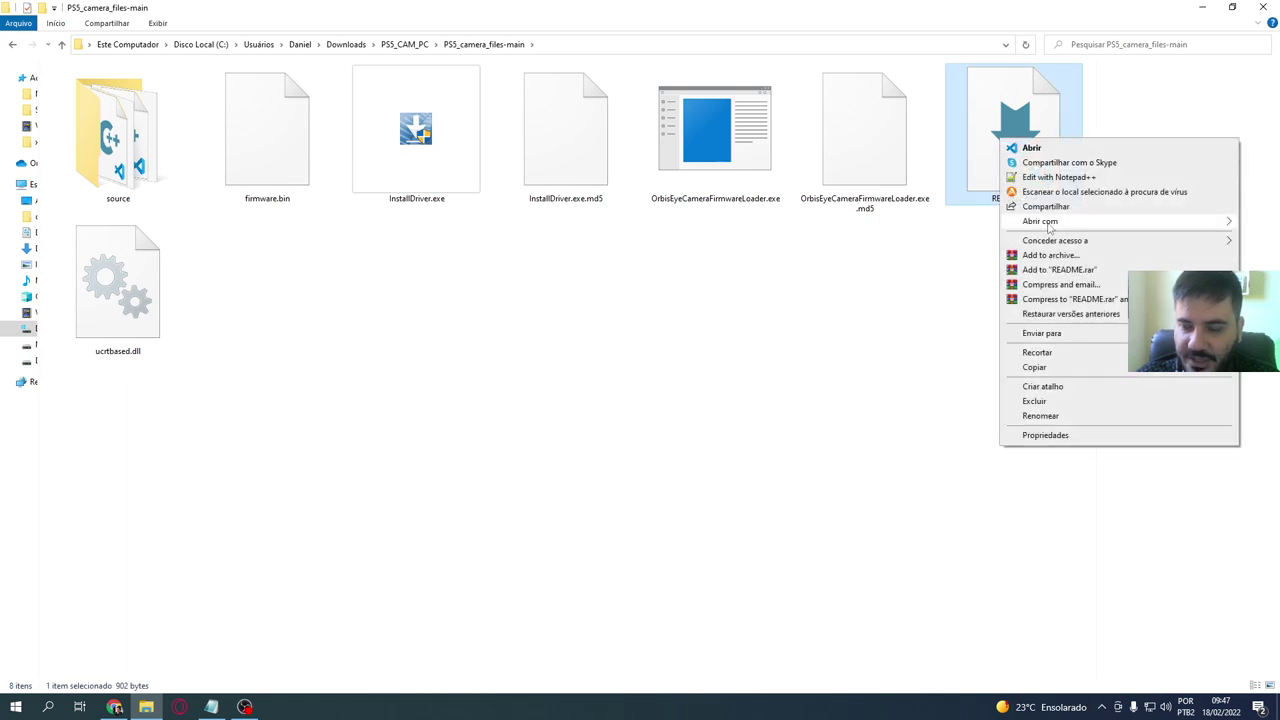
{"action": "mouse_move", "coordinate": [1040, 221]}
{"action": "left_click", "coordinate": [905, 272]}
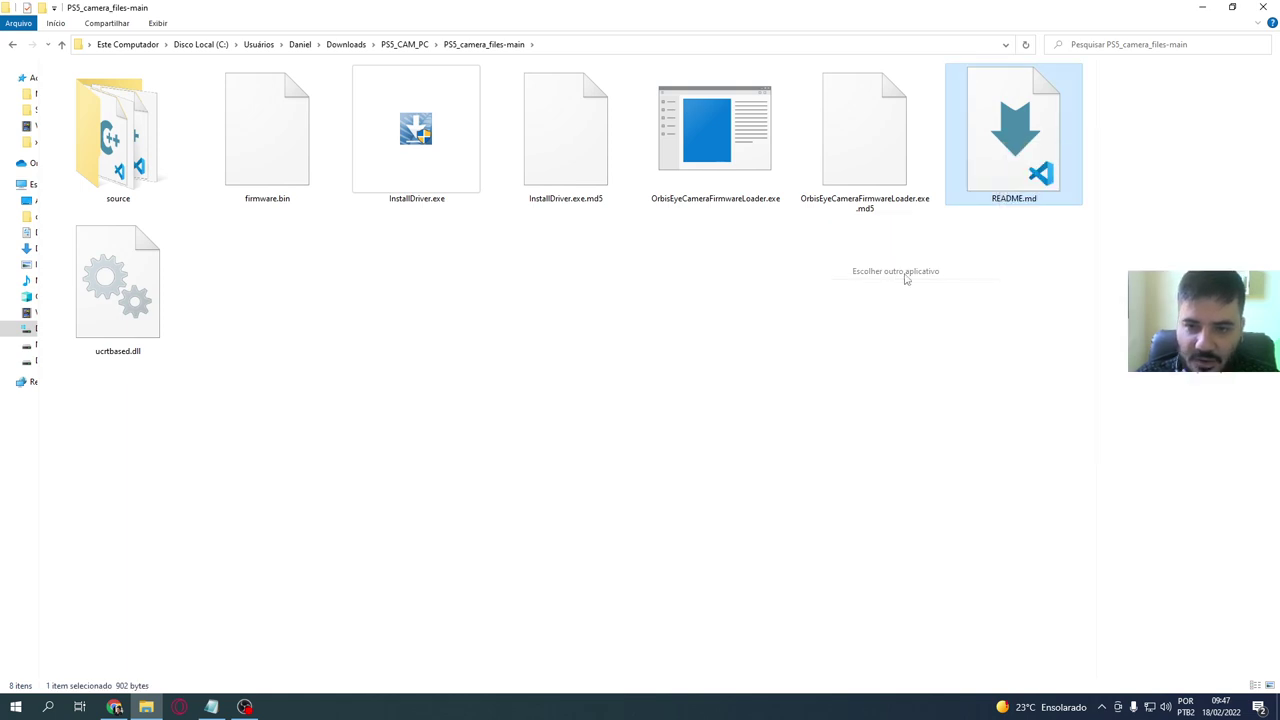
{"action": "left_click", "coordinate": [596, 318]}
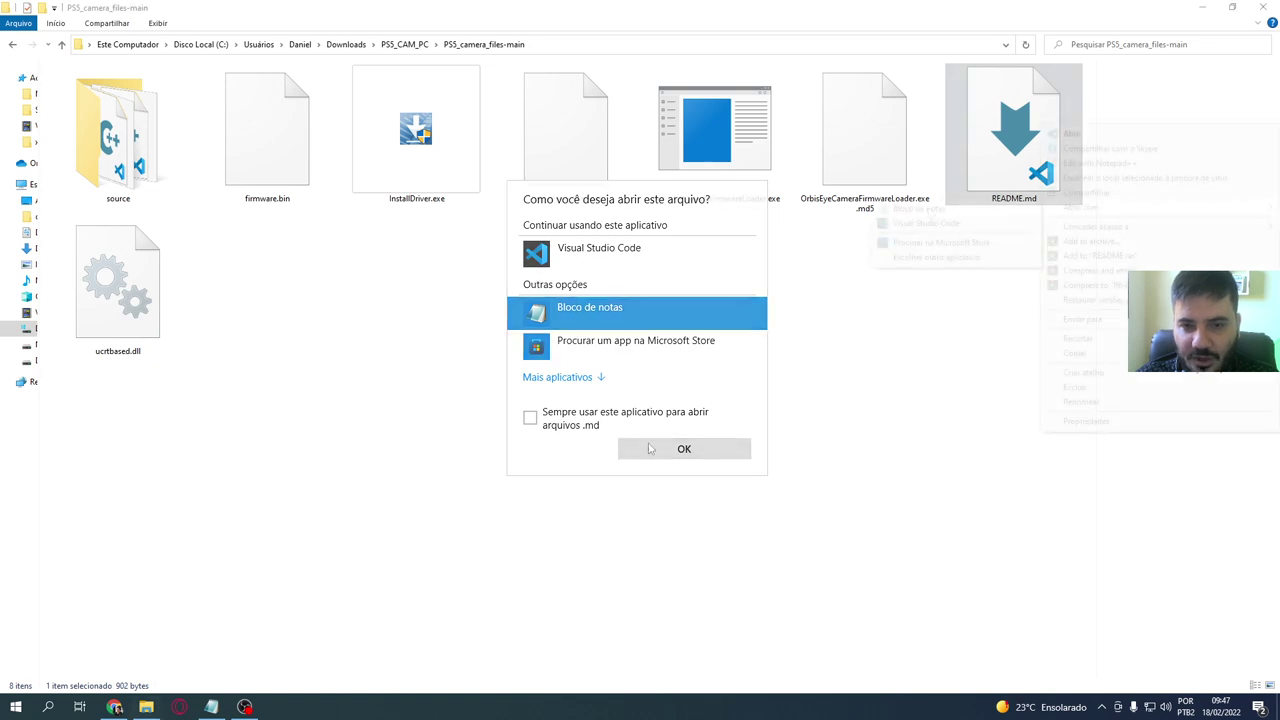
{"action": "left_click", "coordinate": [660, 449]}
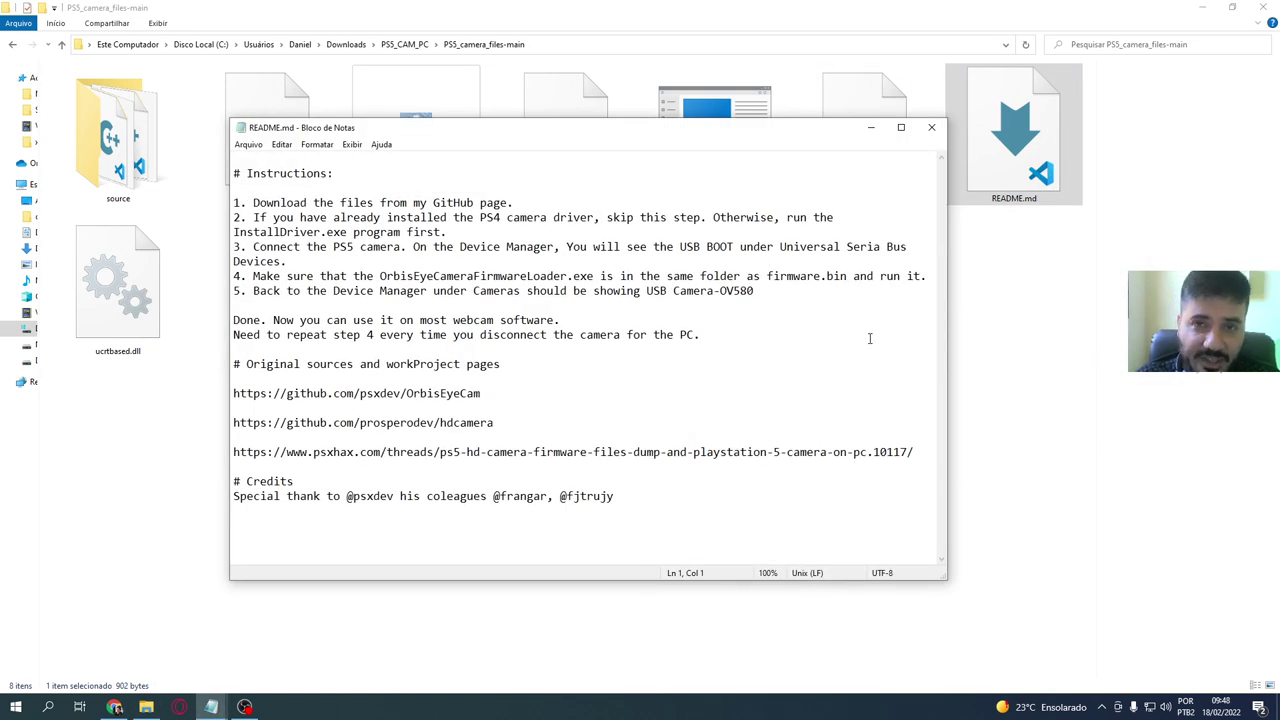
Read the README instructions on the driver installation, the firmware loader and firmware.bin location, and the camera's device name
{"action": "left_click_drag", "start_coordinate": [458, 132], "coordinate": [479, 91]}
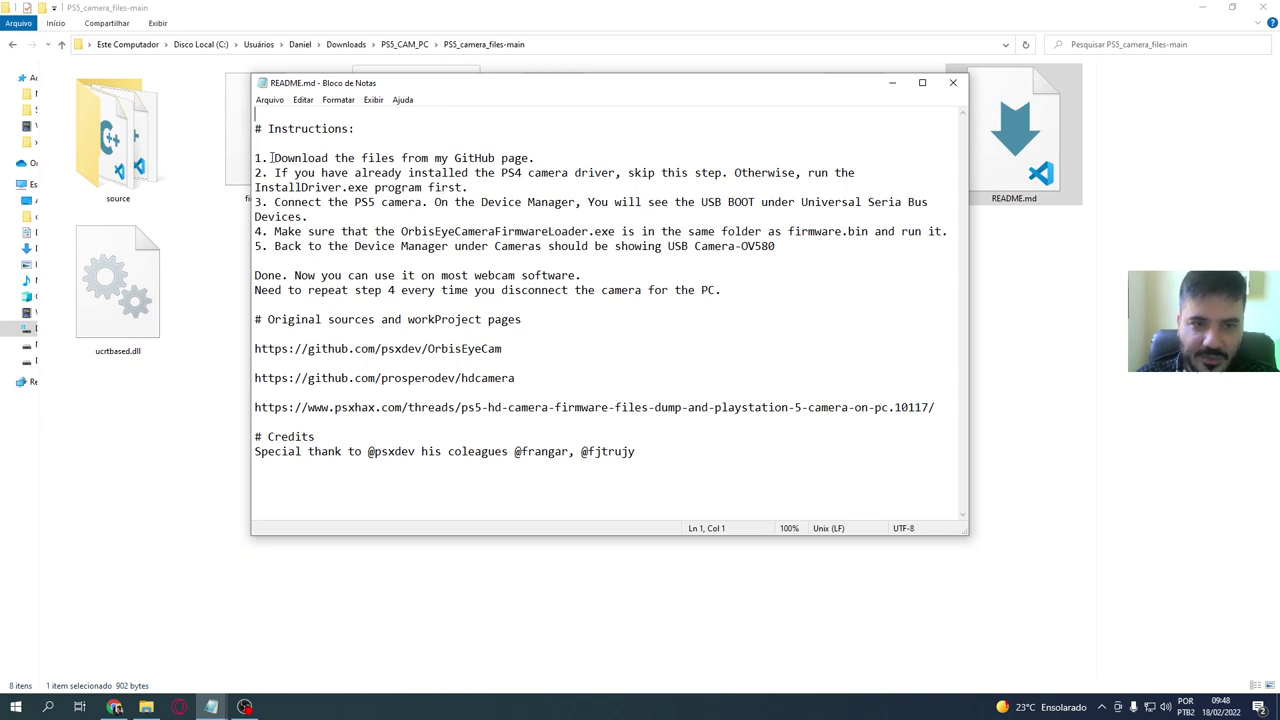
{"action": "left_click_drag", "start_coordinate": [270, 157], "coordinate": [630, 157]}
{"action": "left_click", "coordinate": [631, 156]}
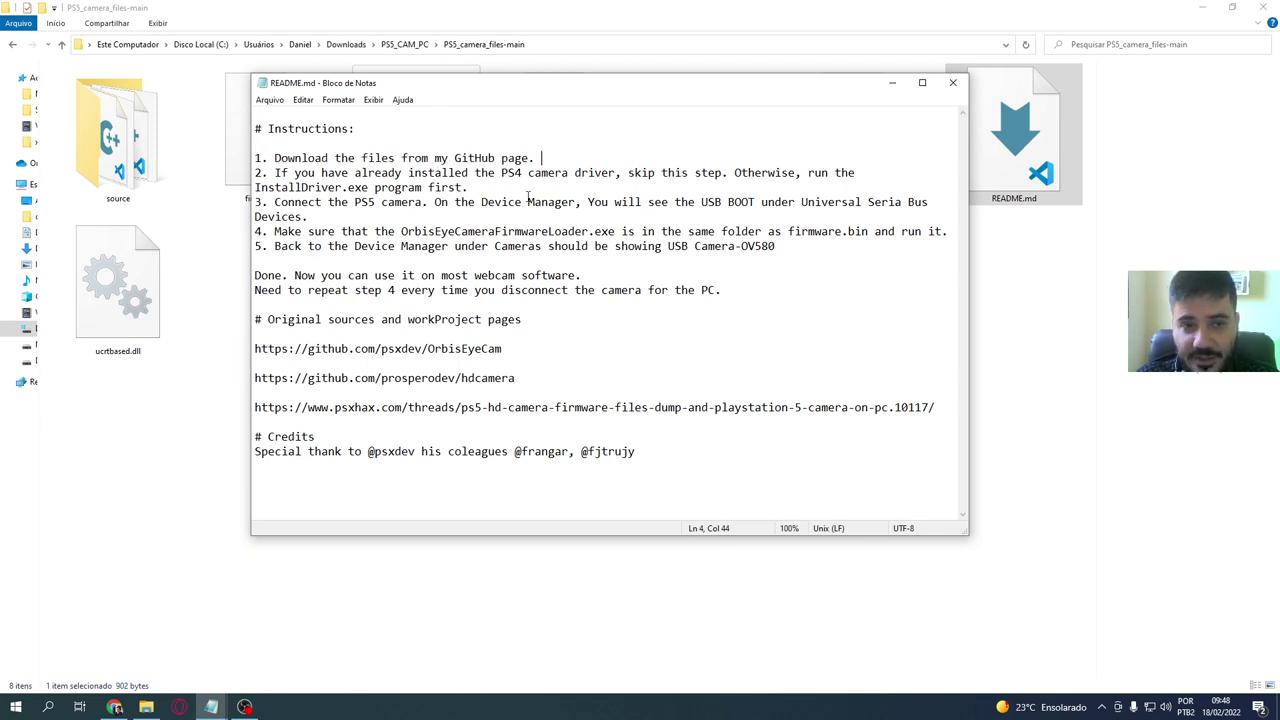
{"action": "left_click_drag", "start_coordinate": [270, 175], "coordinate": [575, 186]}
{"action": "left_click", "coordinate": [579, 185]}
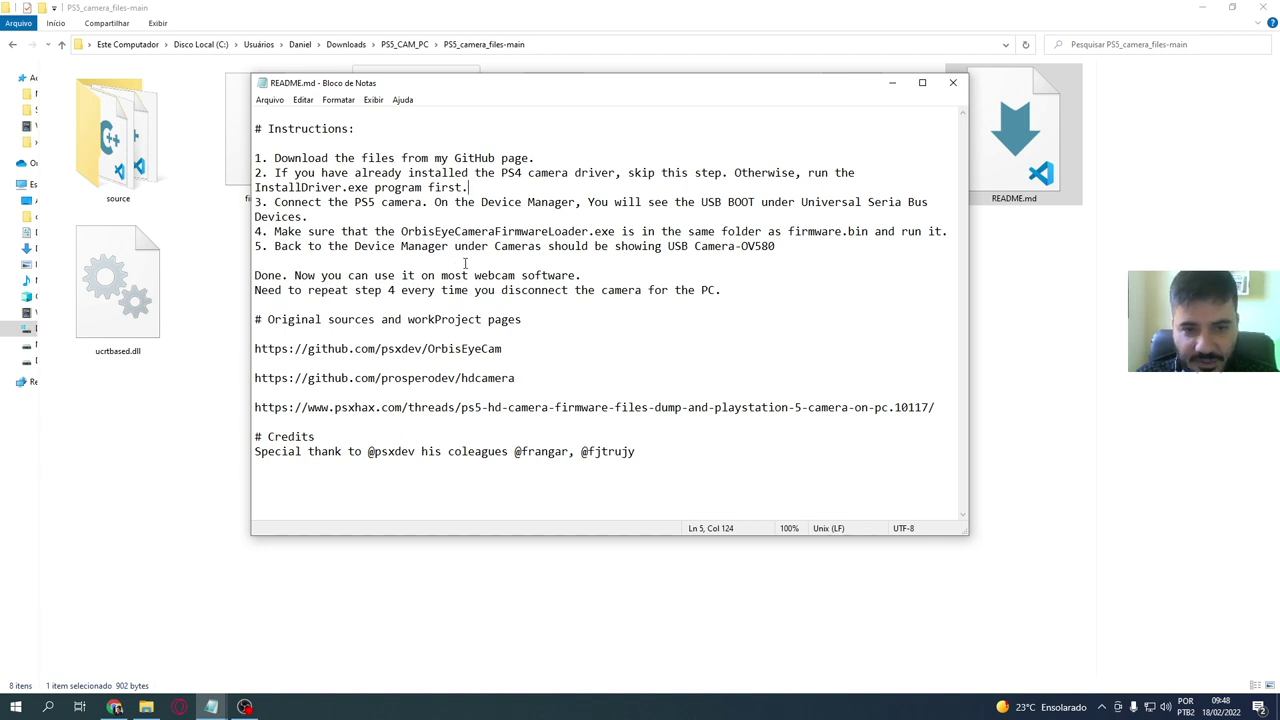
{"action": "left_click_drag", "start_coordinate": [399, 233], "coordinate": [602, 233]}
{"action": "left_click", "coordinate": [838, 240]}
{"action": "left_click_drag", "start_coordinate": [778, 228], "coordinate": [856, 232]}
{"action": "left_click", "coordinate": [876, 240]}
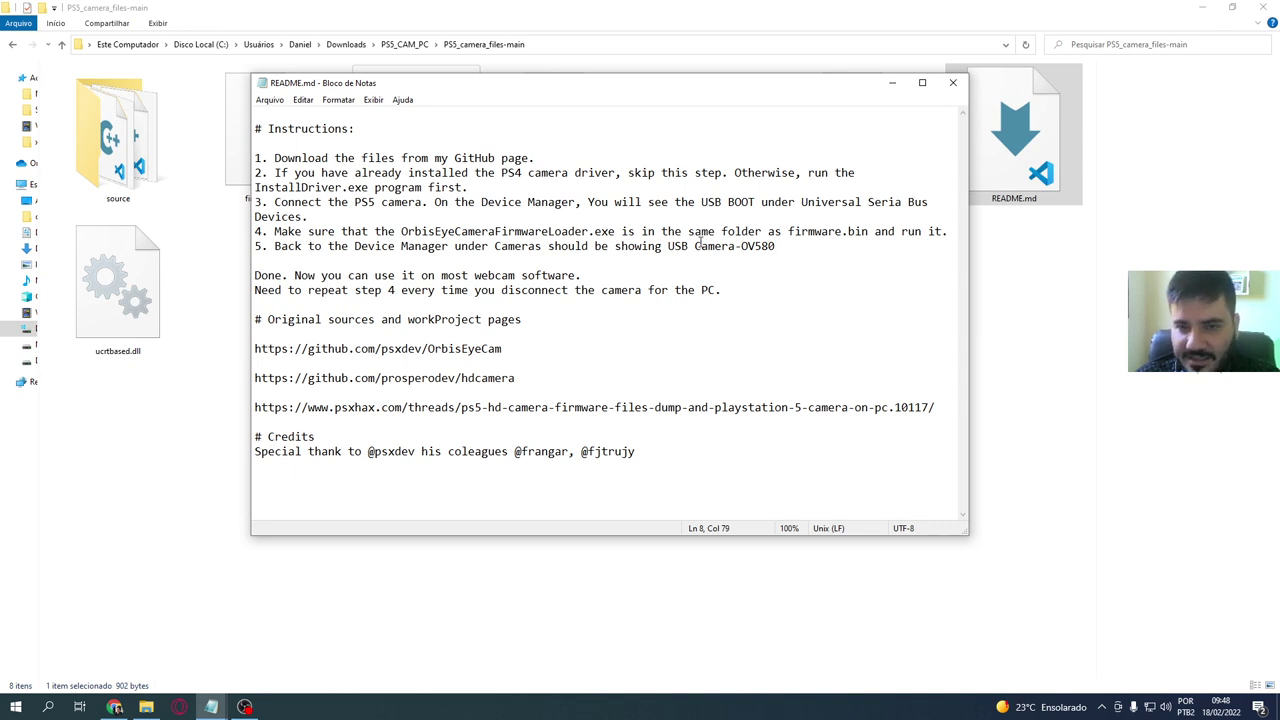
{"action": "left_click_drag", "start_coordinate": [697, 246], "coordinate": [776, 246]}
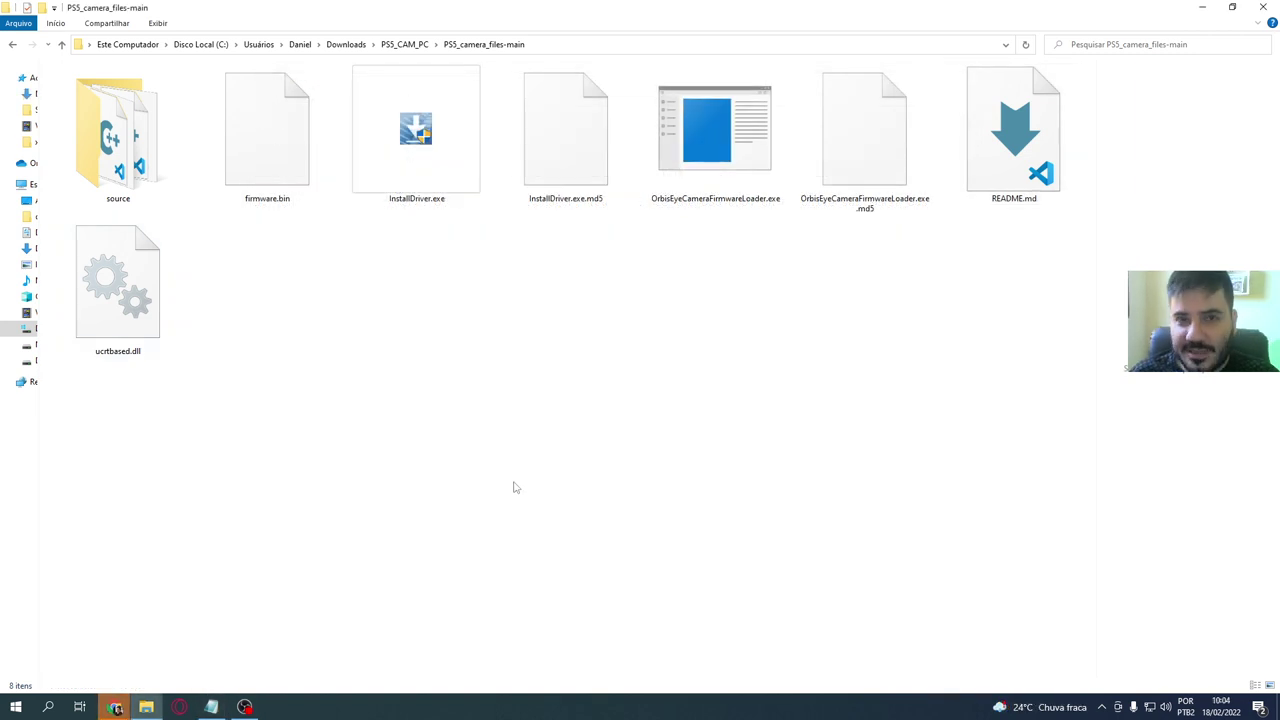
Open Computer Management for this computer and display the Device Manager (Gerenciador de Dispositivos)
{"action": "left_click_drag", "start_coordinate": [612, 384], "coordinate": [505, 416]}
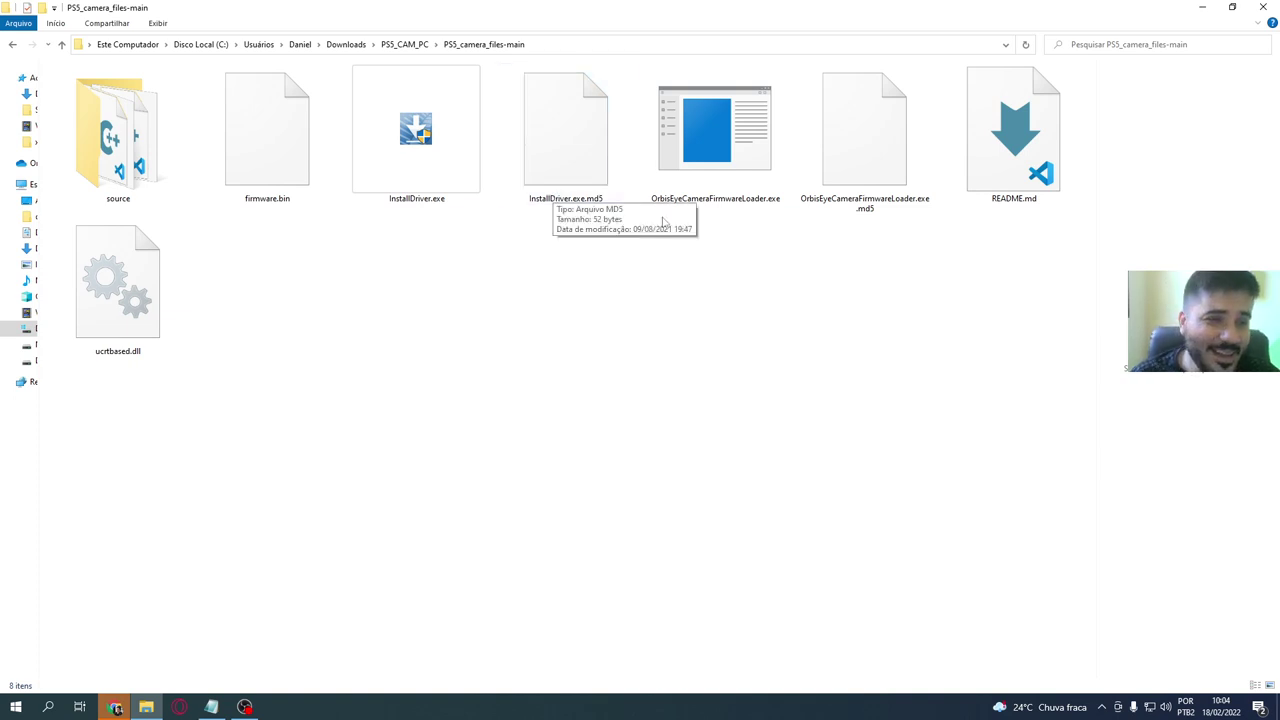
{"action": "right_click", "coordinate": [31, 190]}
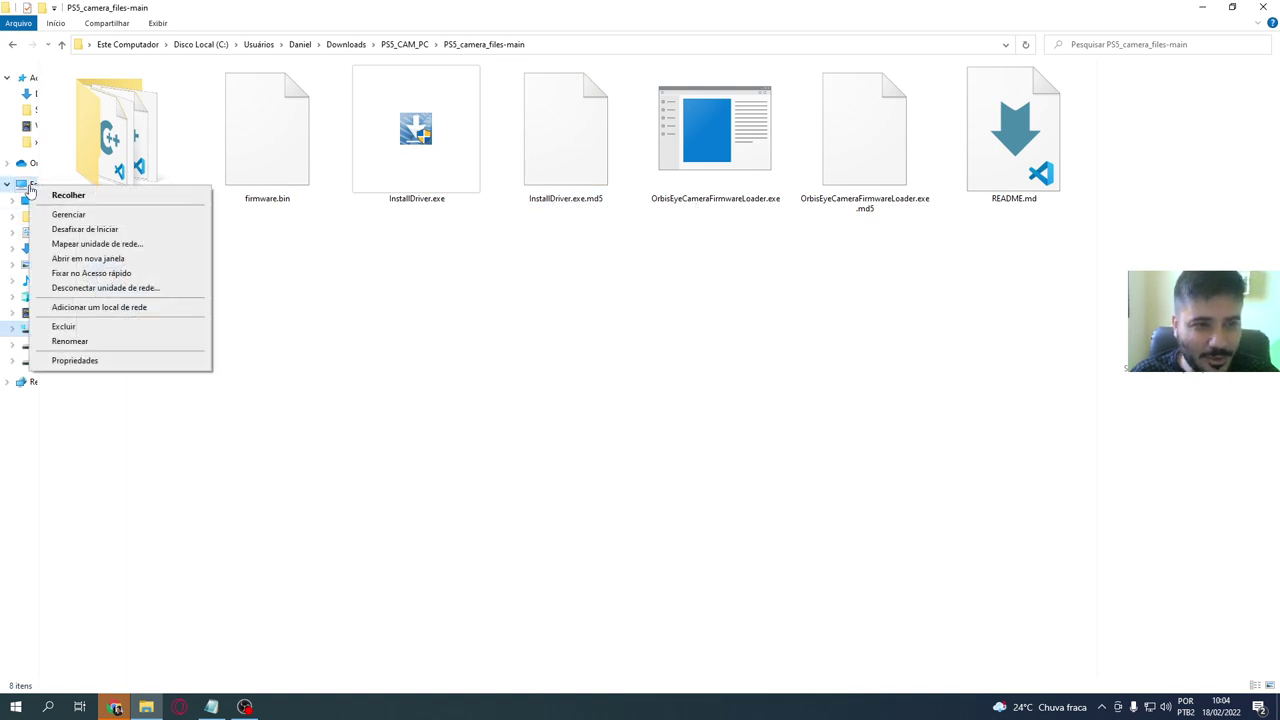
{"action": "left_click", "coordinate": [70, 215]}
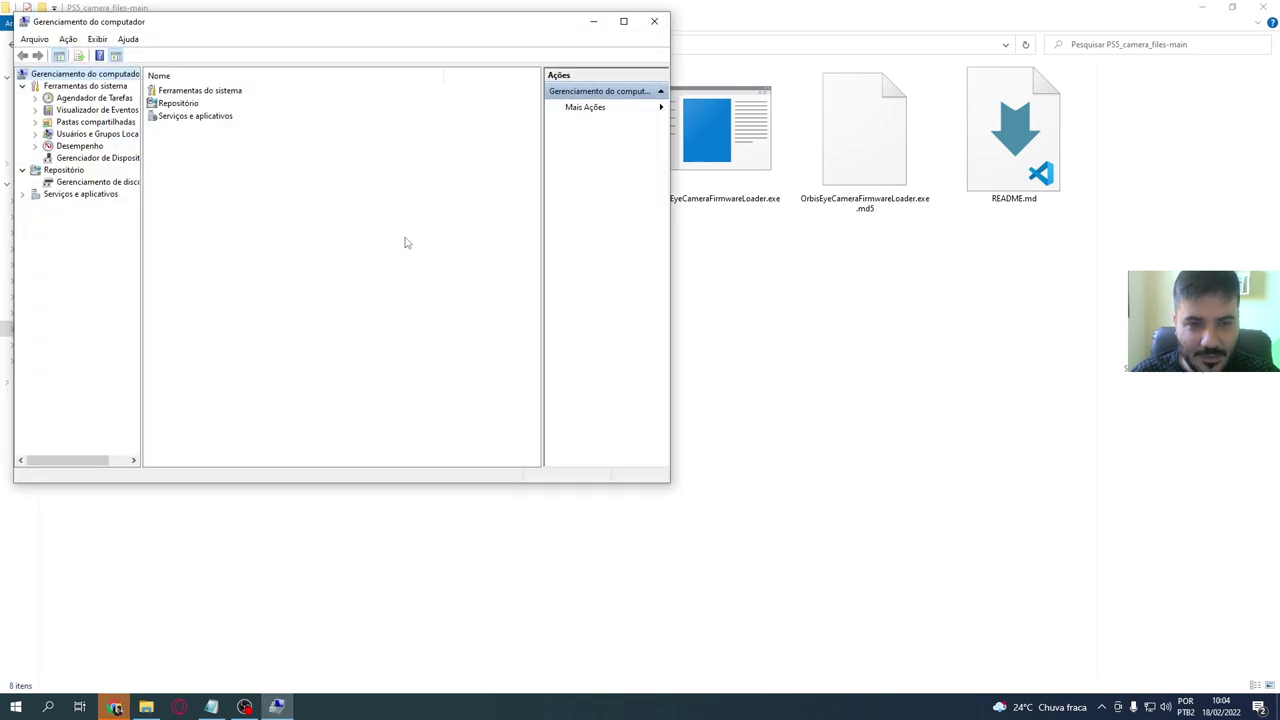
{"action": "left_click_drag", "start_coordinate": [350, 22], "coordinate": [589, 101]}
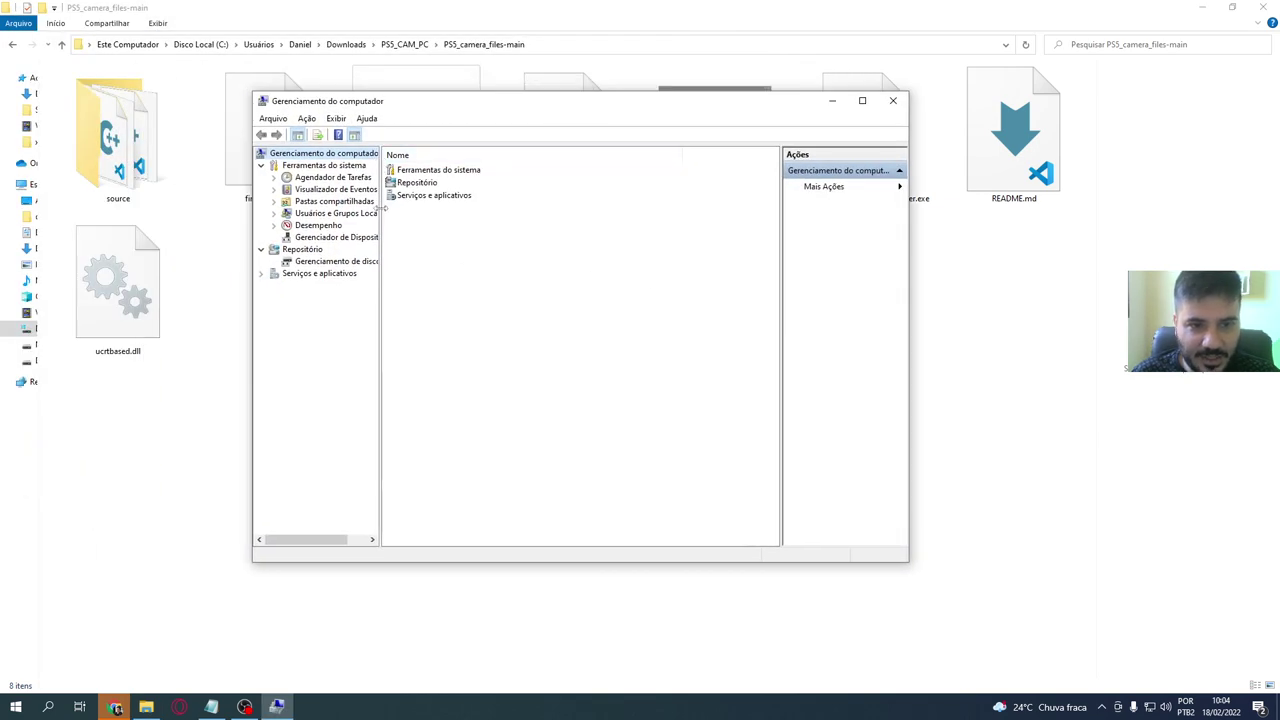
{"action": "left_click_drag", "start_coordinate": [381, 207], "coordinate": [472, 222]}
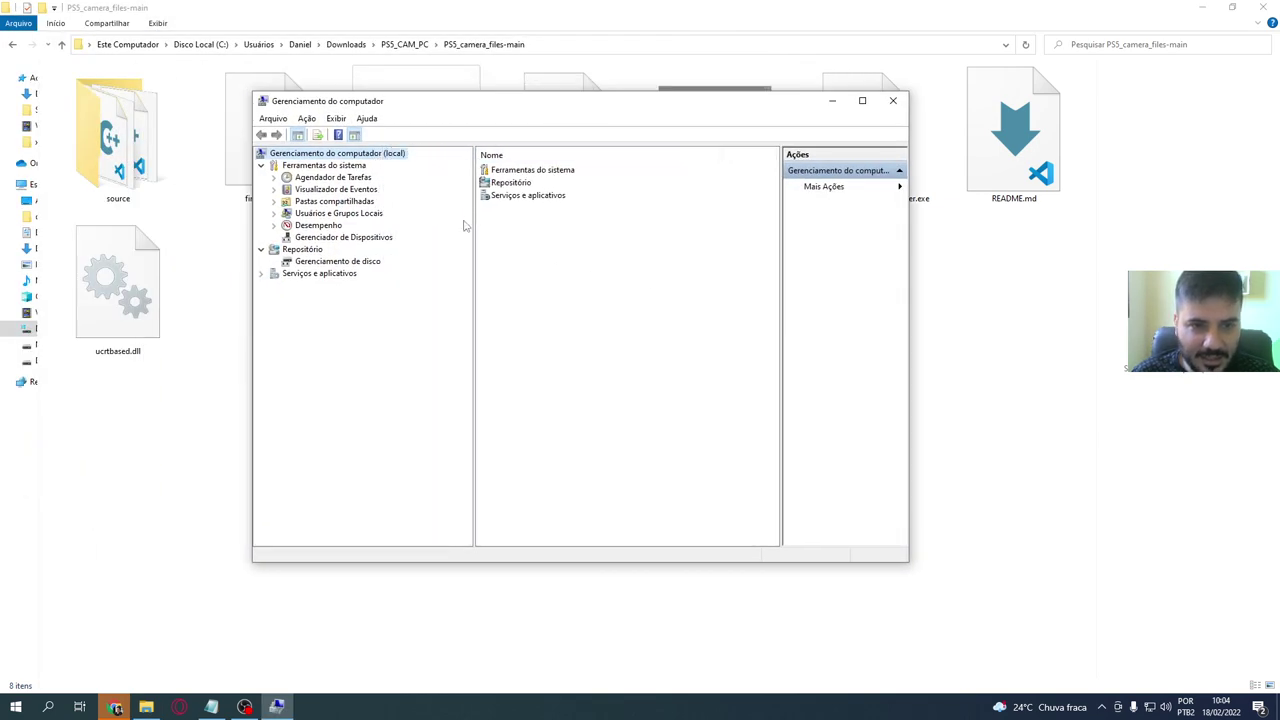
{"action": "left_click", "coordinate": [352, 238]}
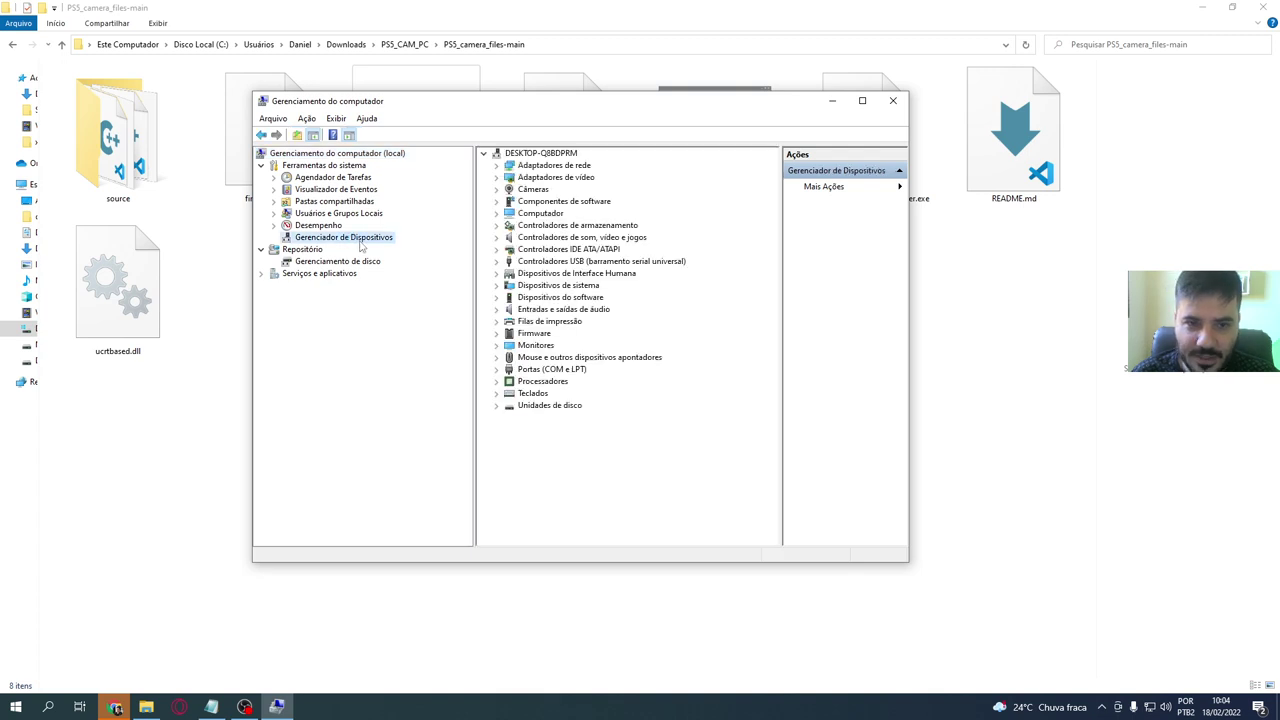
Check the connected camera's USB Boot entry under Outros dispositivos, then return to the camera files folder
{"action": "left_click_drag", "start_coordinate": [476, 268], "coordinate": [376, 270]}
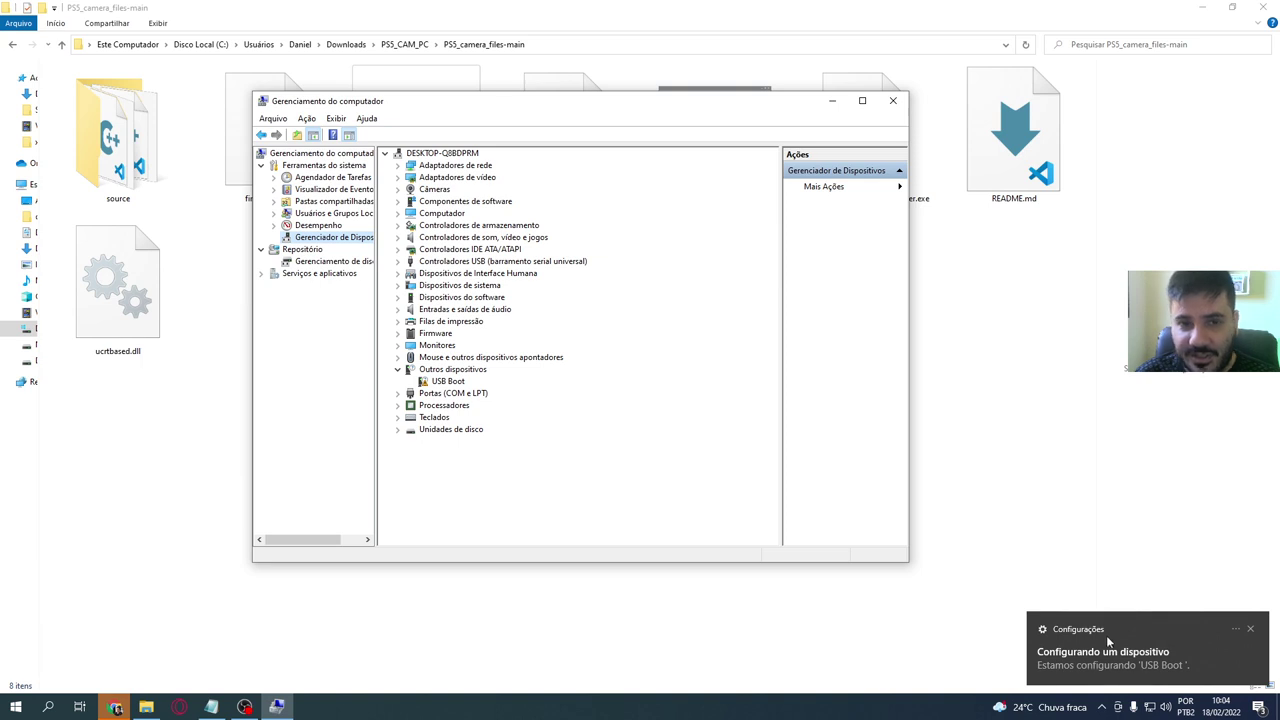
{"action": "left_click", "coordinate": [459, 384]}
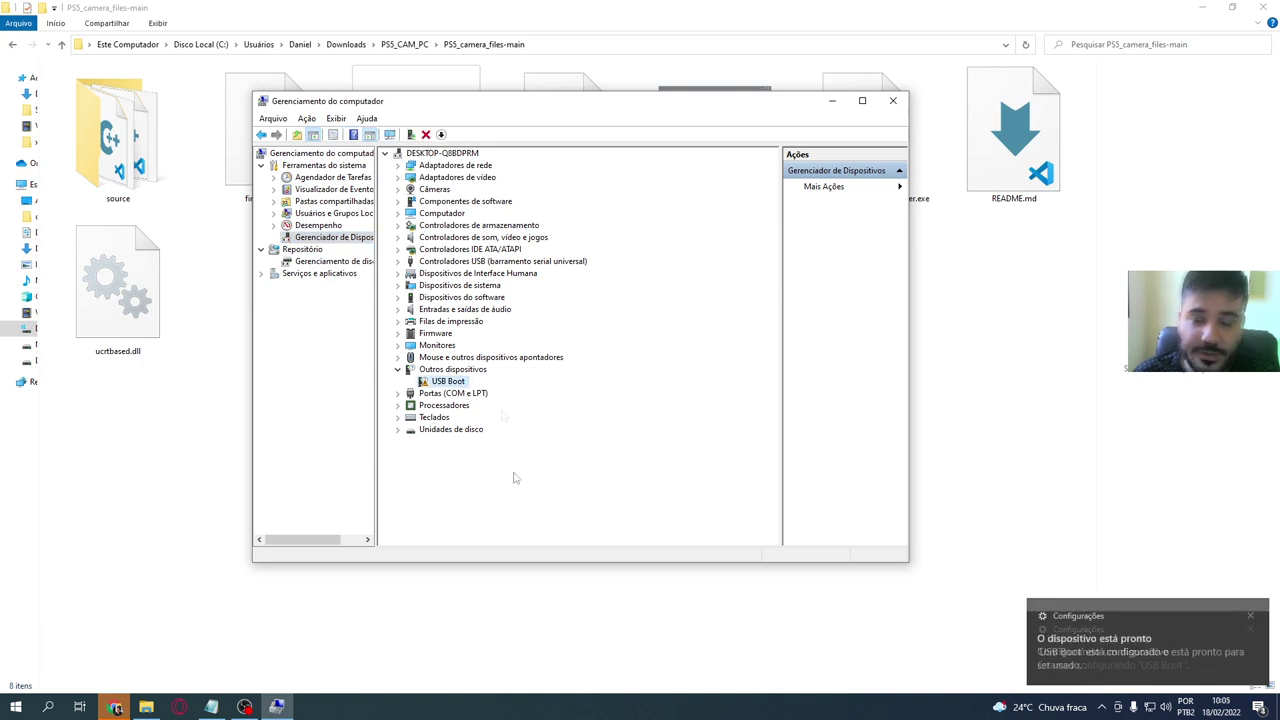
{"action": "left_click", "coordinate": [957, 434]}
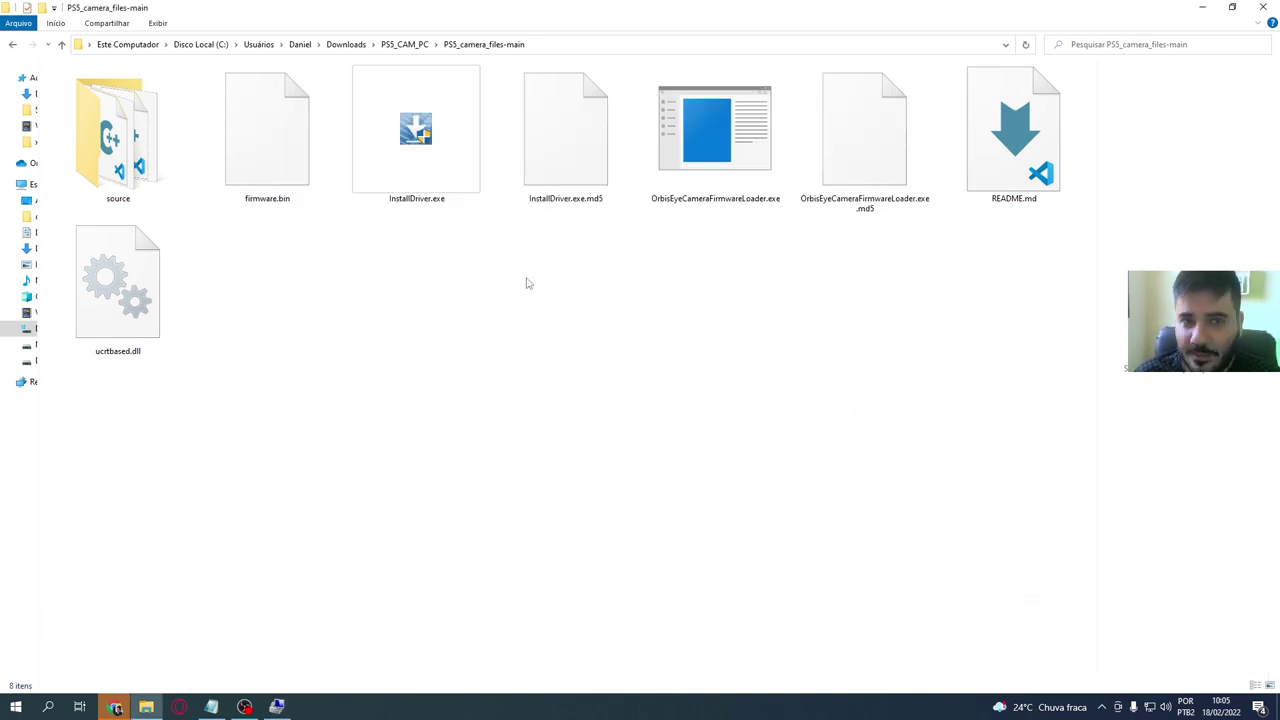
Run InstallDriver.exe and complete the device driver installation wizard
{"action": "double_click", "coordinate": [458, 182]}
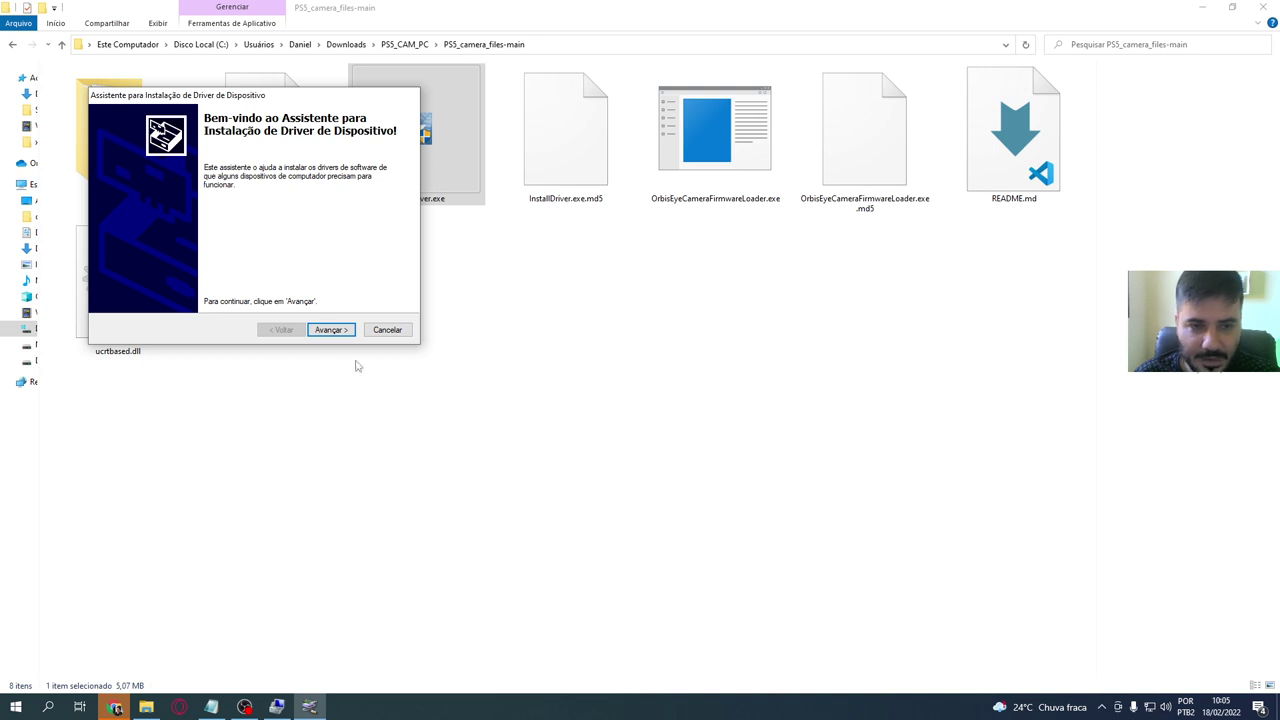
{"action": "left_click", "coordinate": [328, 330]}
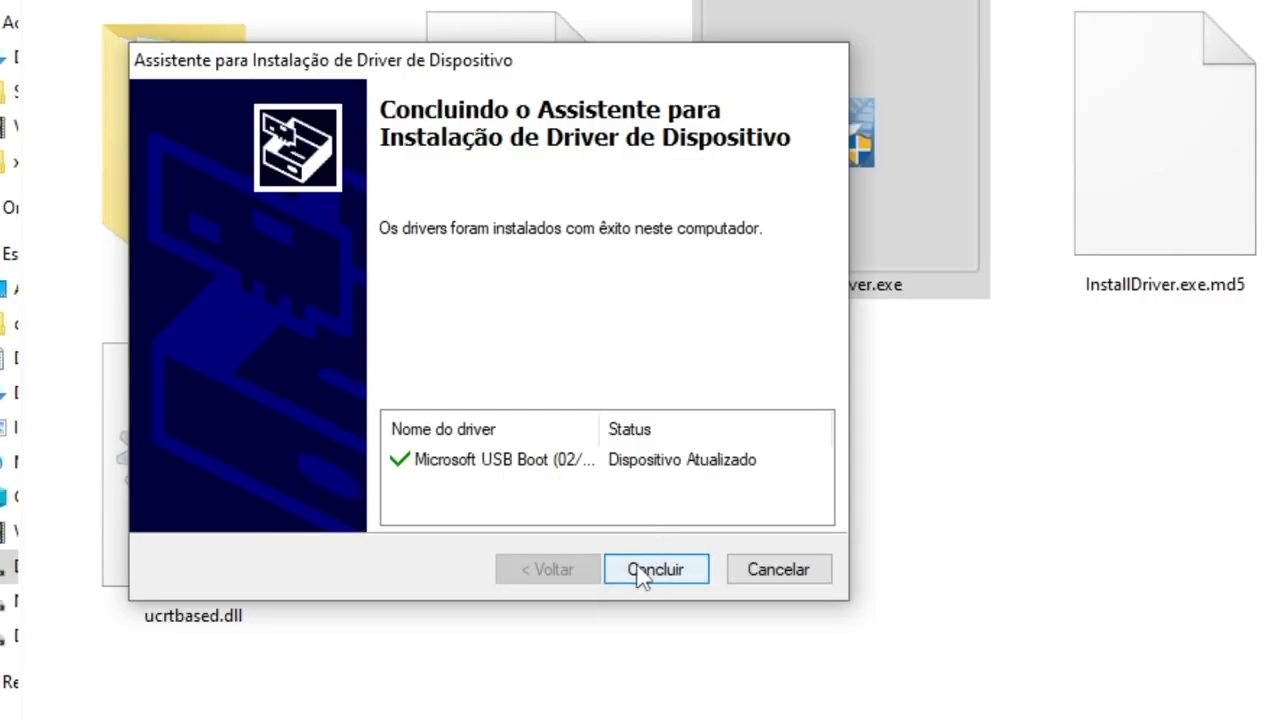
{"action": "left_click", "coordinate": [640, 572]}
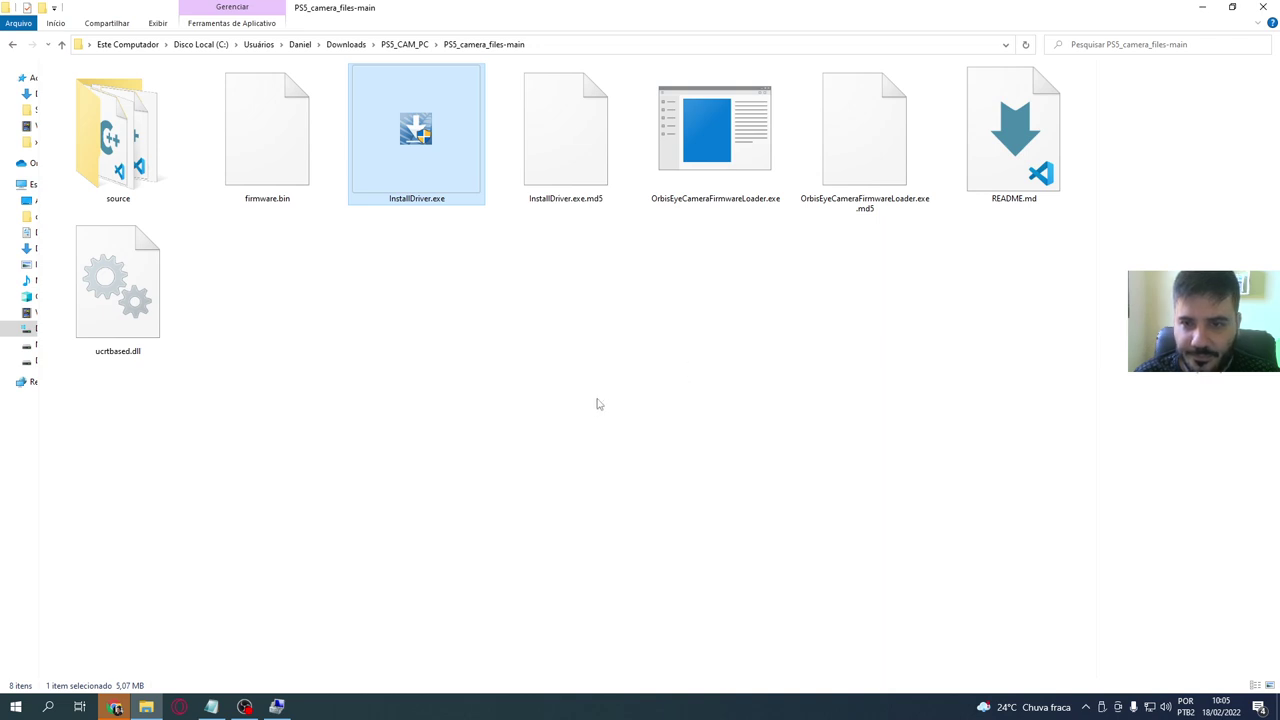
{"action": "left_click_drag", "start_coordinate": [666, 338], "coordinate": [494, 436]}
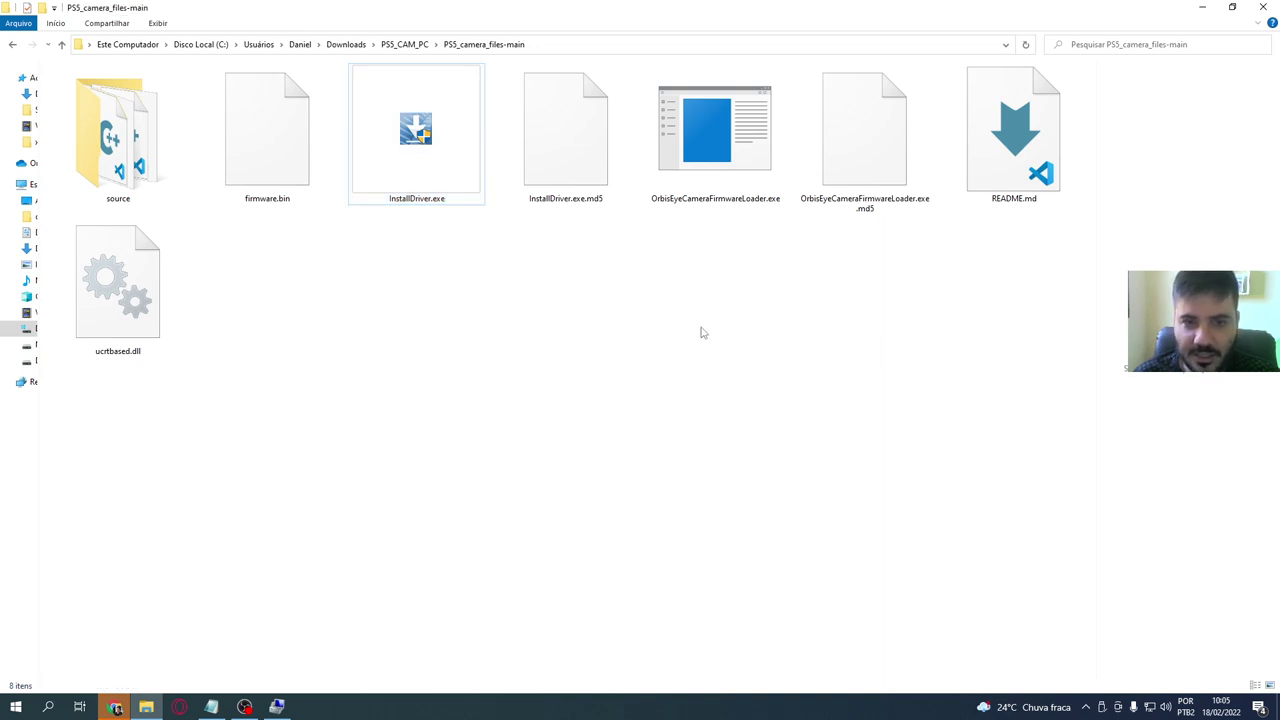
Run OrbisEyeCameraFirmwareLoader.exe to load the firmware onto the connected PS5 camera
{"action": "left_click", "coordinate": [752, 178]}
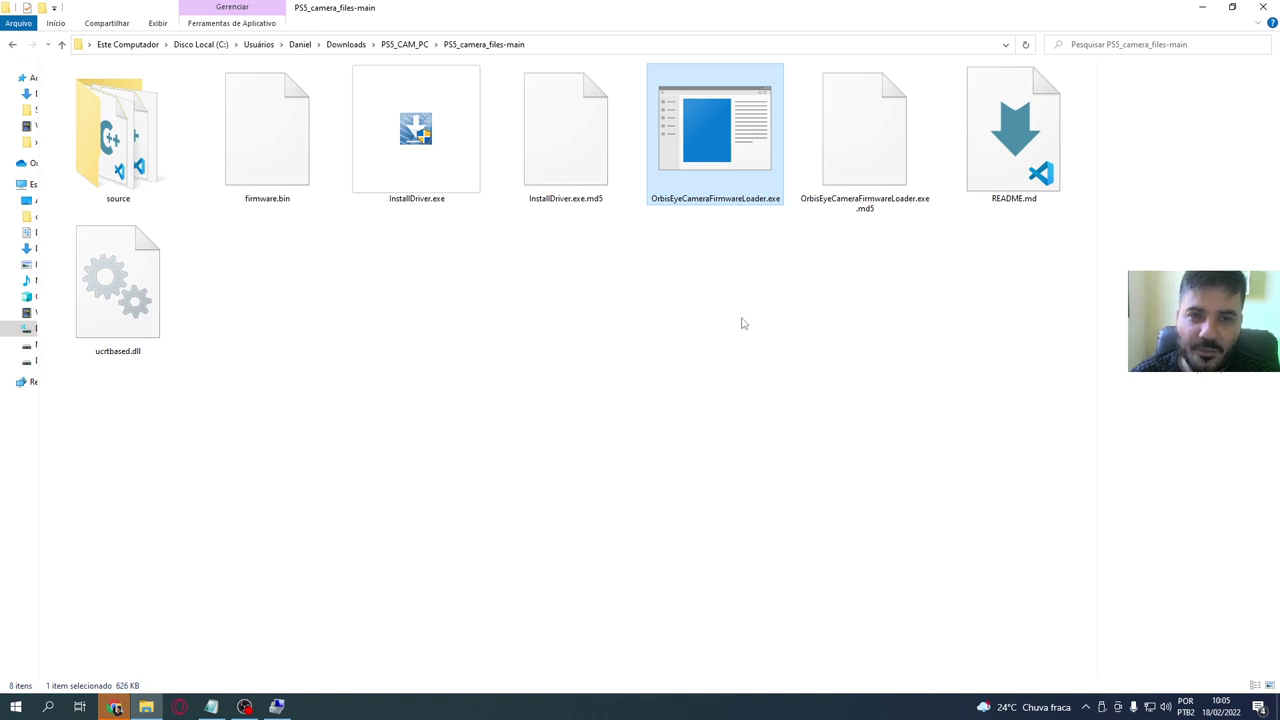
{"action": "double_click", "coordinate": [750, 177]}
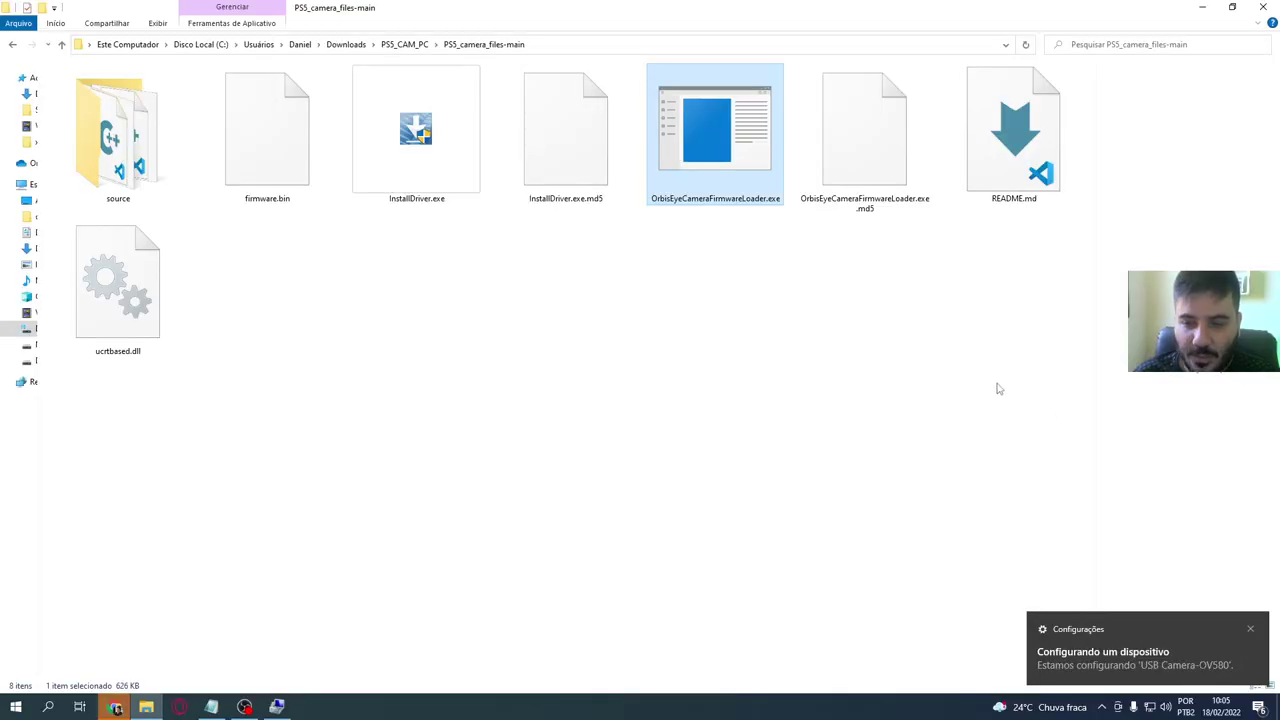
{"action": "left_click_drag", "start_coordinate": [880, 313], "coordinate": [690, 356]}
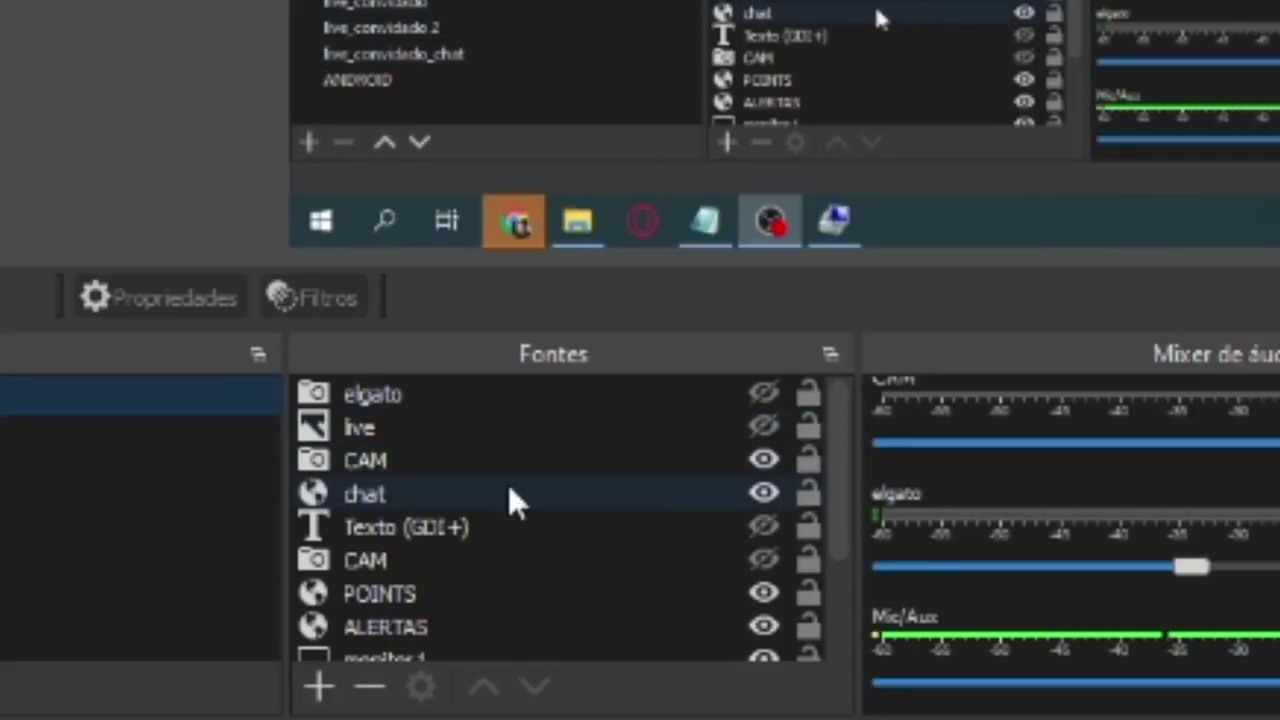
In OBS, open the properties of the visible CAM source and set its device to USB Camera-OV580
{"action": "left_click", "coordinate": [563, 460]}
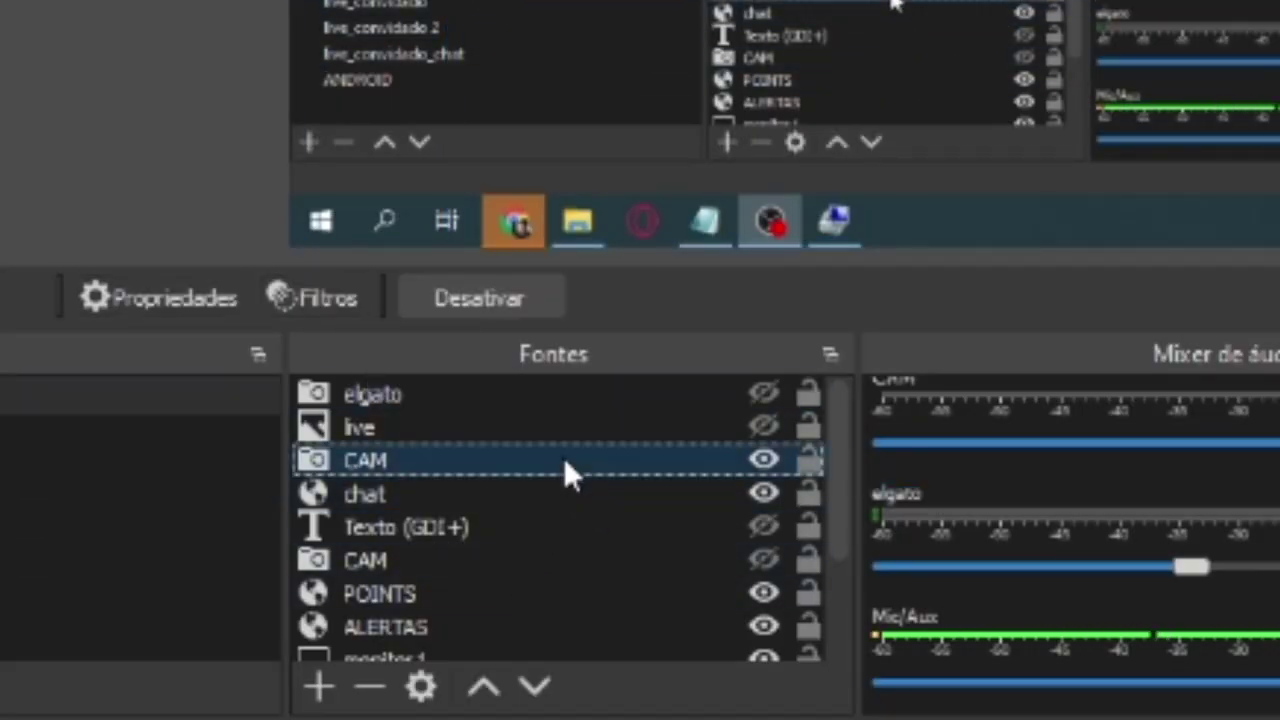
{"action": "double_click", "coordinate": [563, 460]}
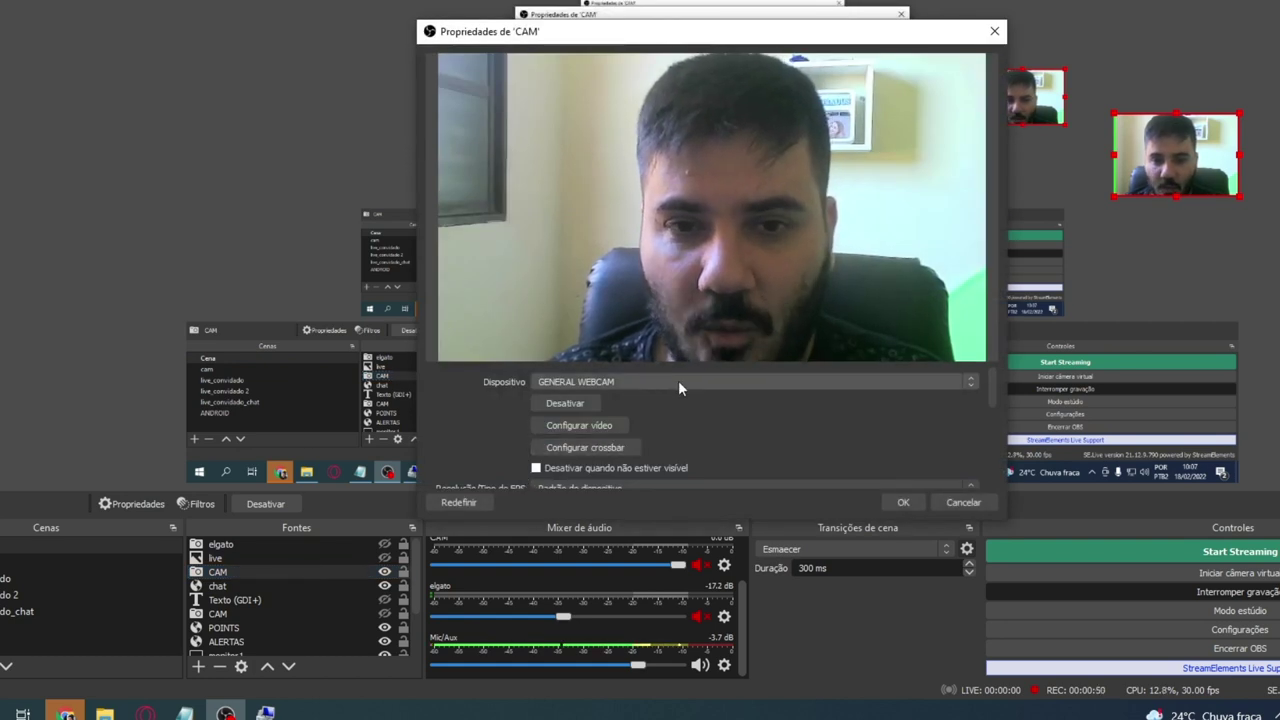
{"action": "left_click", "coordinate": [673, 385]}
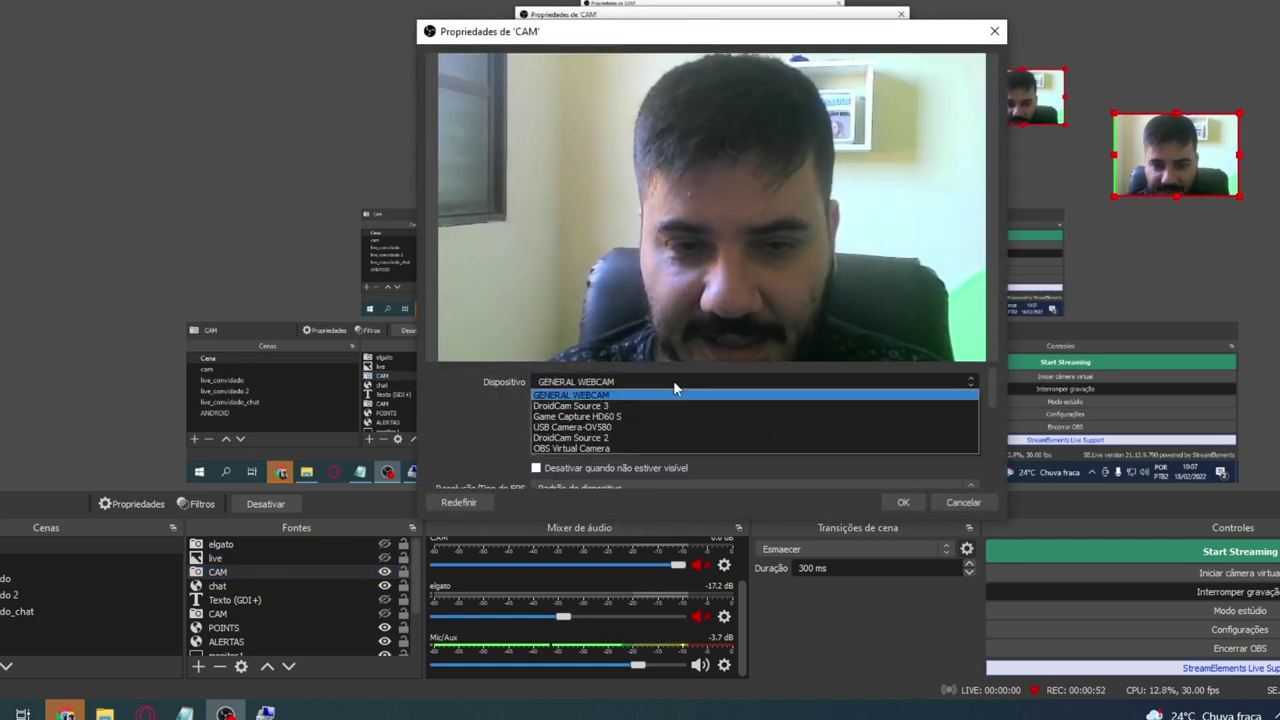
{"action": "left_click", "coordinate": [631, 428]}
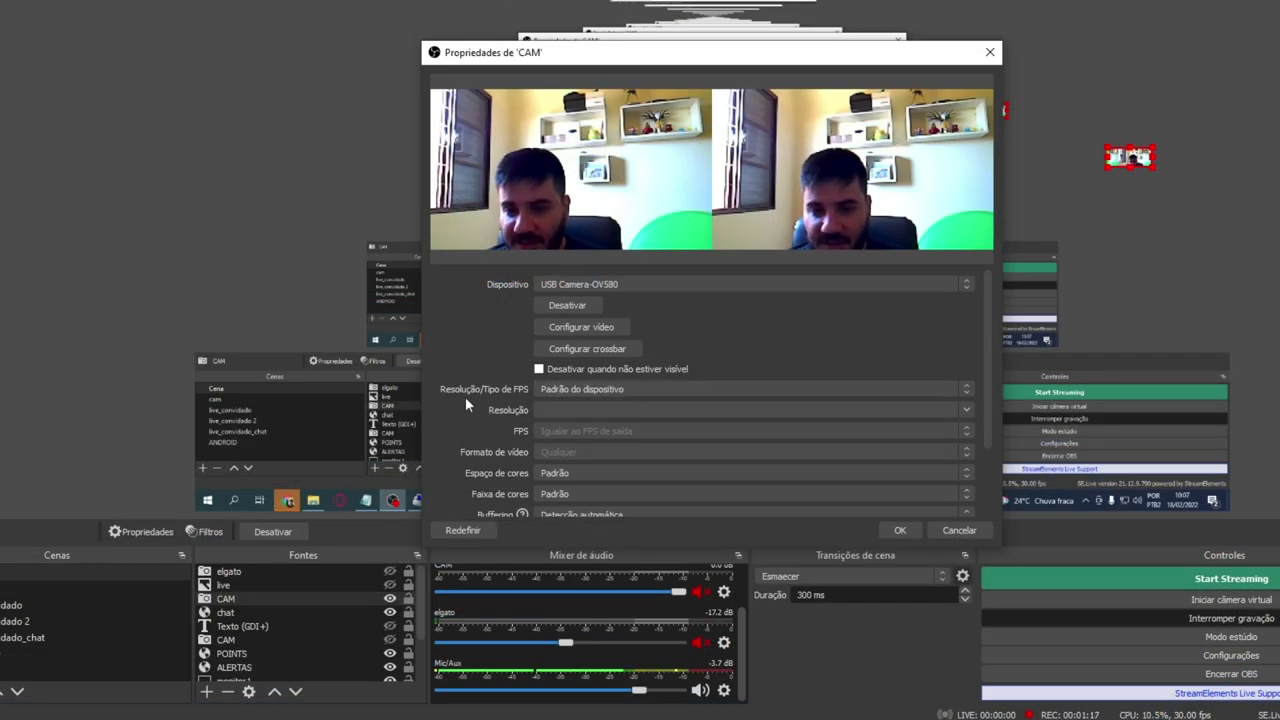
Set the CAM source's resolution/FPS type to Personalizada and its resolution to 1920x1080
{"action": "left_click", "coordinate": [637, 389]}
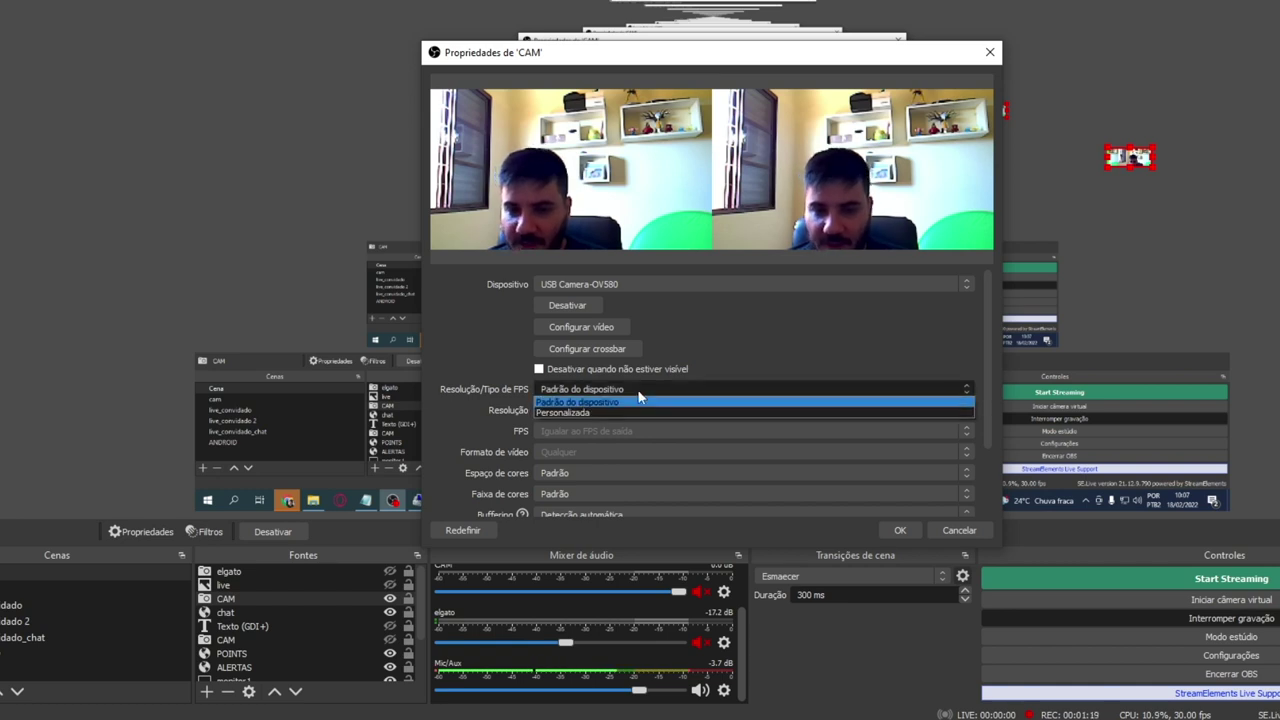
{"action": "left_click", "coordinate": [603, 413]}
{"action": "left_click", "coordinate": [605, 410]}
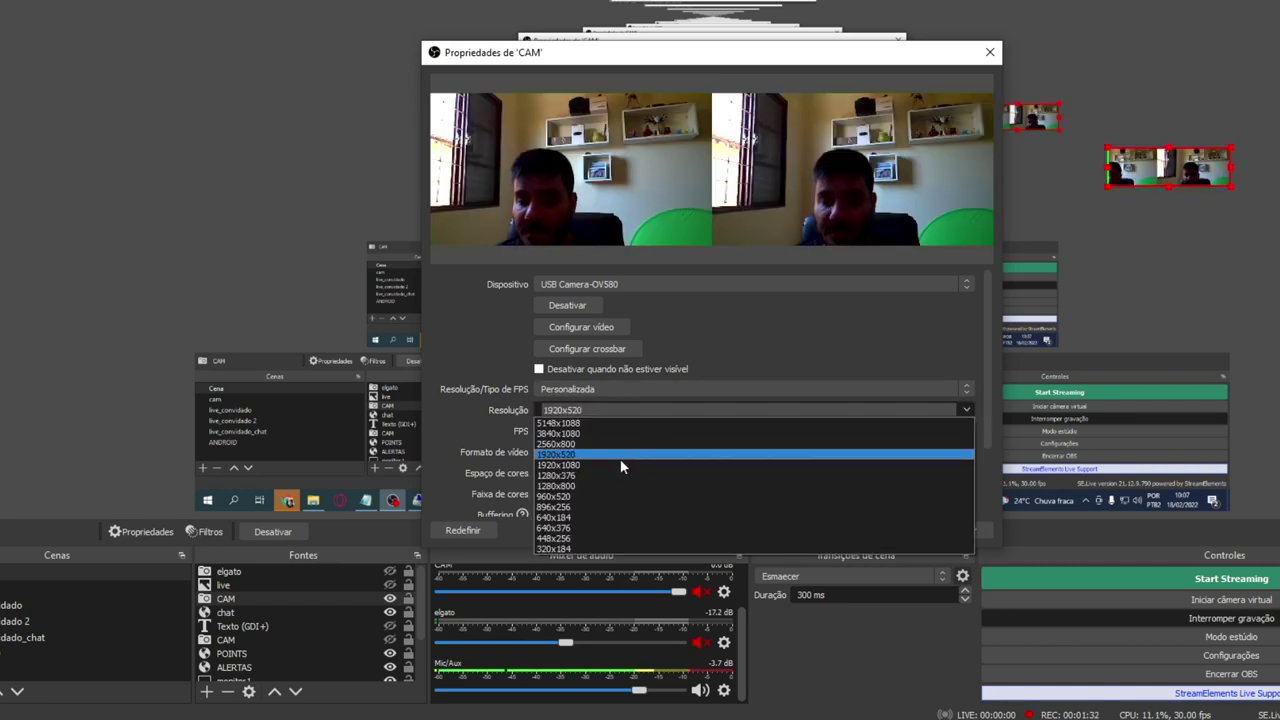
{"action": "left_click", "coordinate": [614, 463]}
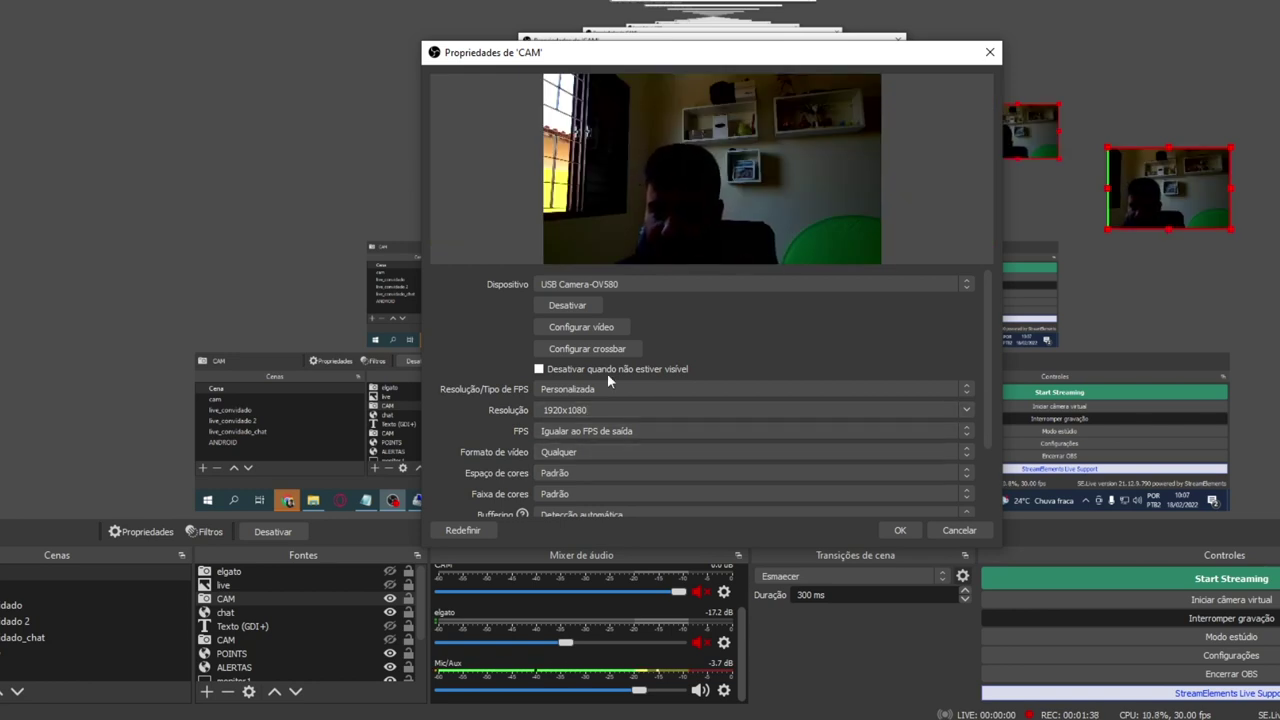
Turn on automatic light exposure in the camera's video configuration and accept the CAM source properties
{"action": "left_click", "coordinate": [590, 326]}
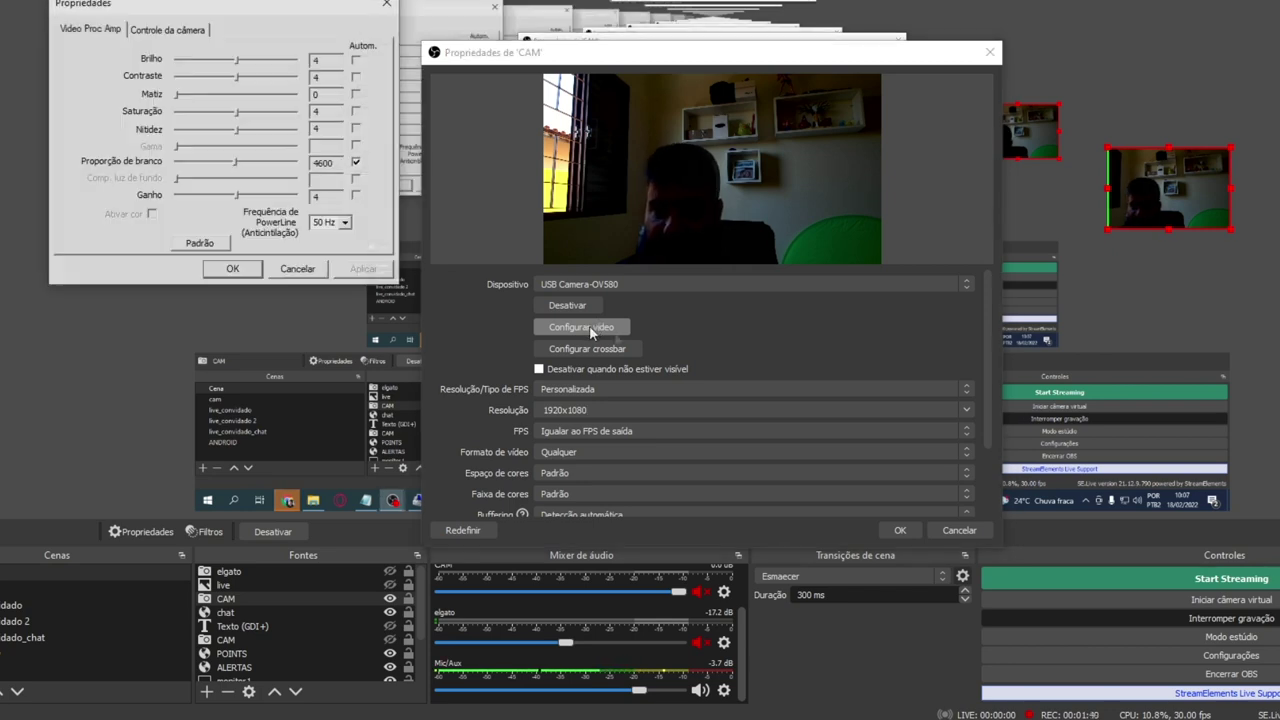
{"action": "left_click", "coordinate": [216, 52]}
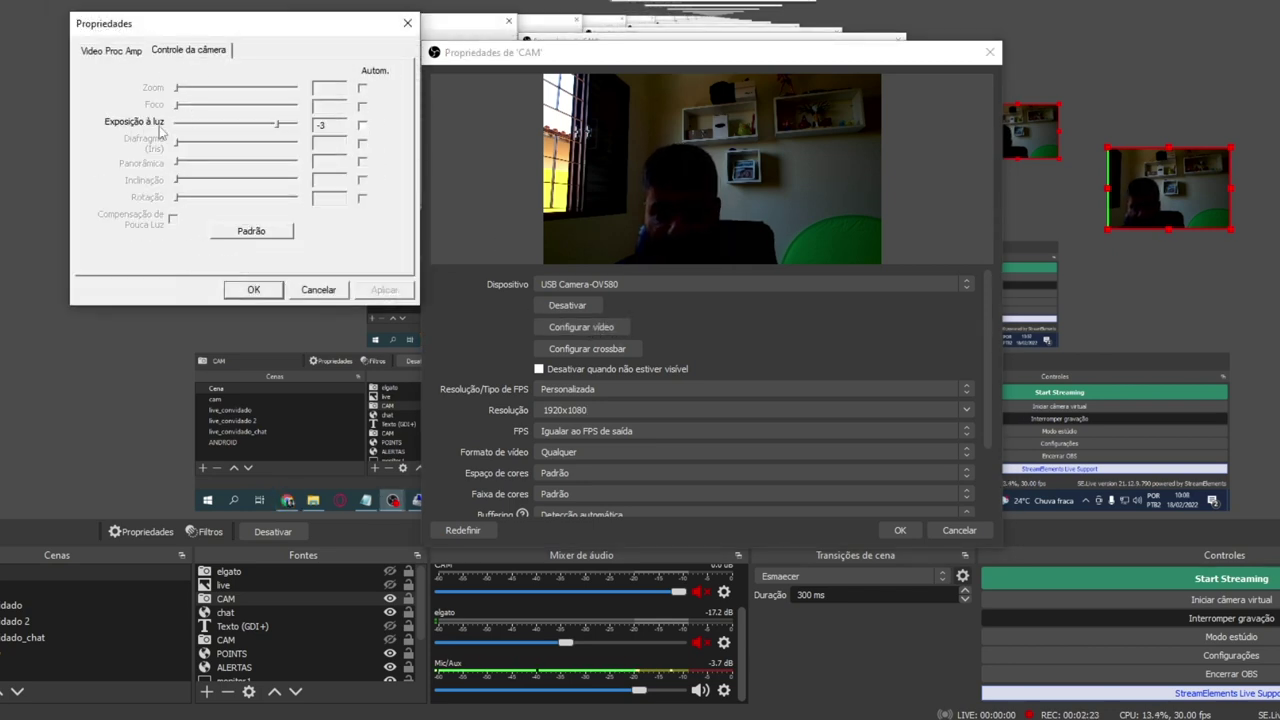
{"action": "left_click", "coordinate": [363, 127]}
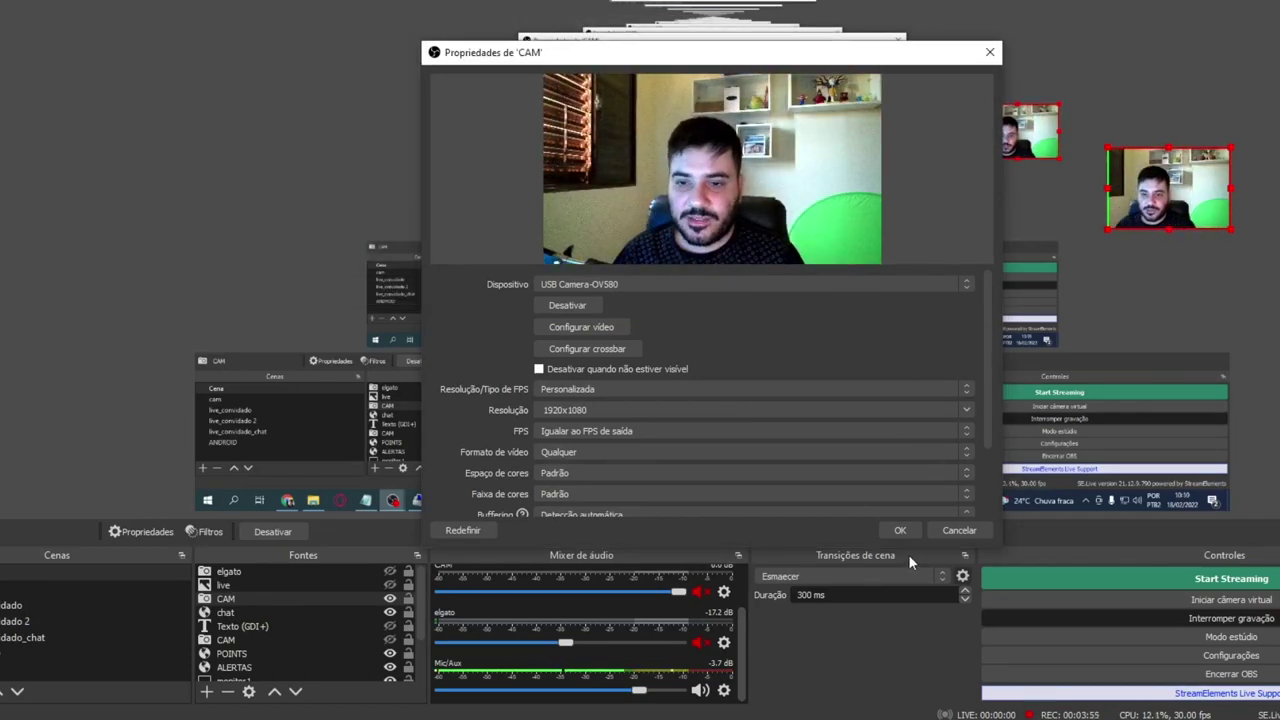
{"action": "left_click", "coordinate": [900, 530]}
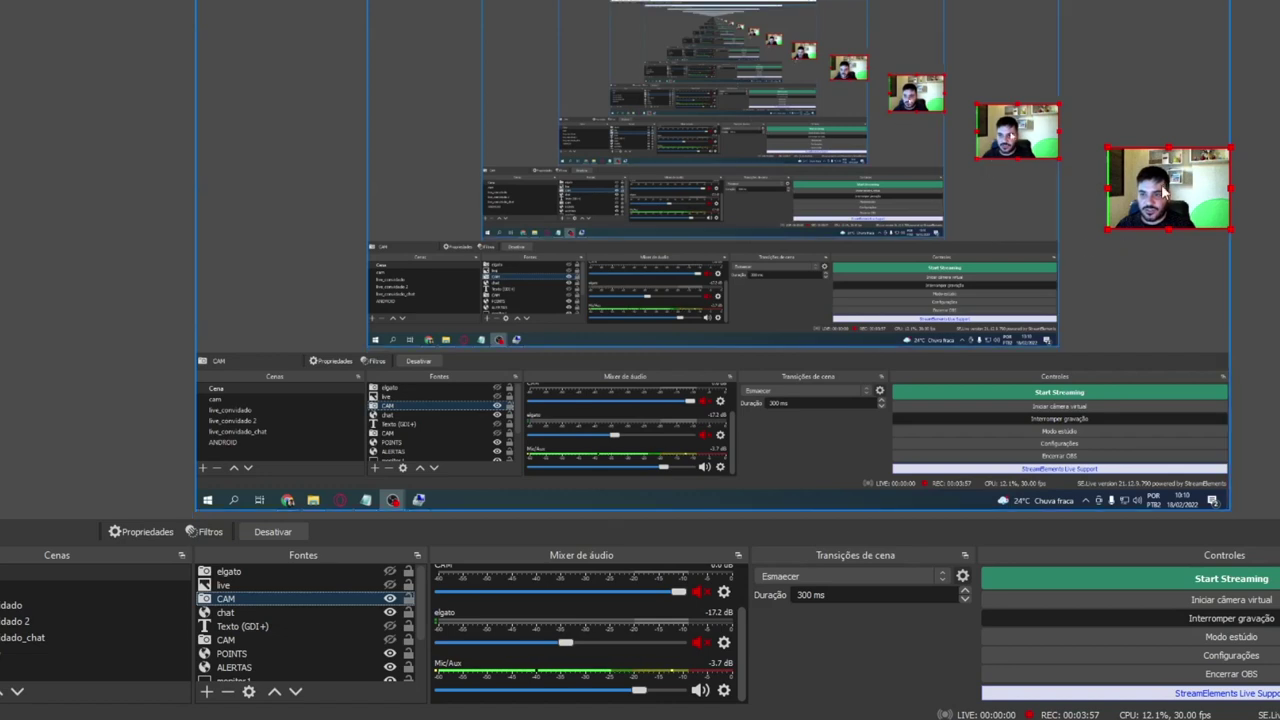